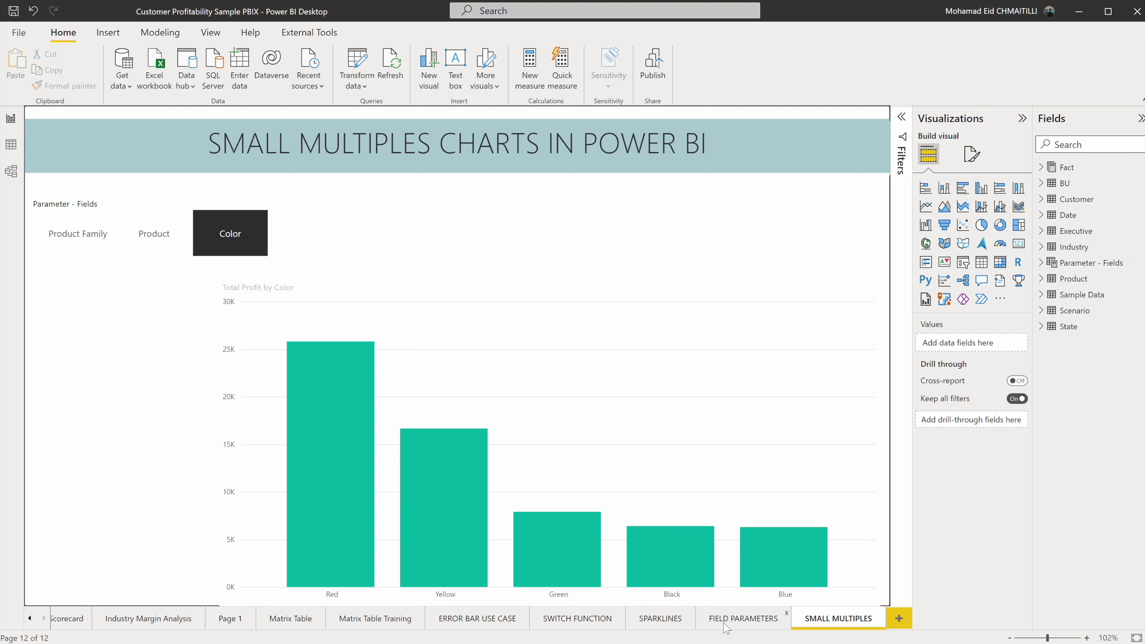
Go to the FIELD PARAMETERS page and cycle the slicer through Product Family, Product, then Color.
{"action": "left_click", "coordinate": [733, 626]}
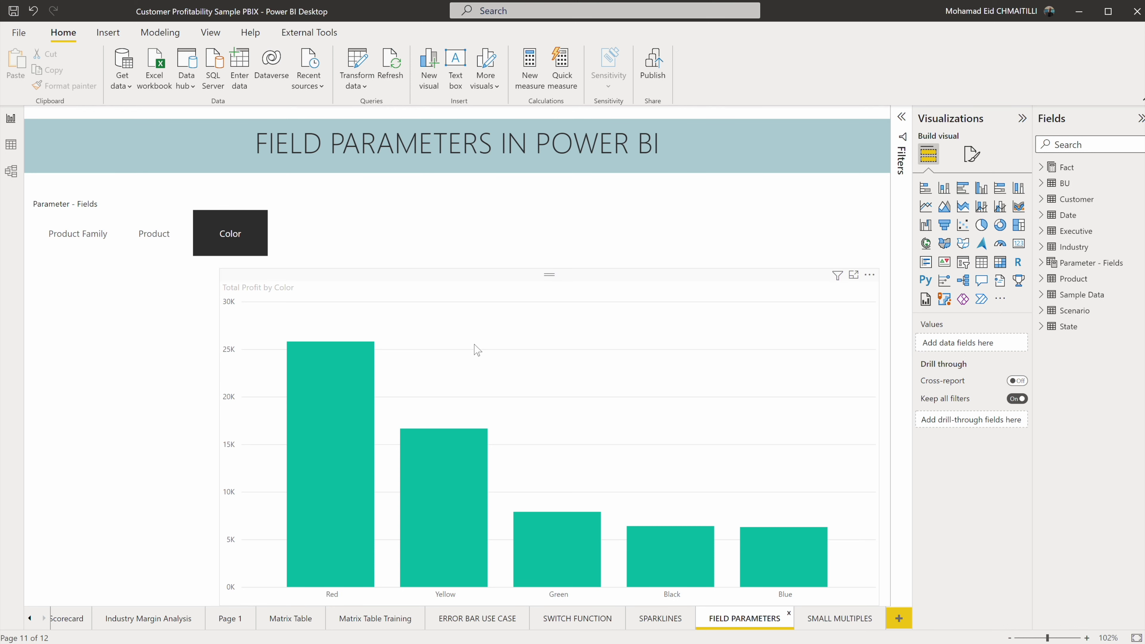
{"action": "left_click", "coordinate": [78, 235]}
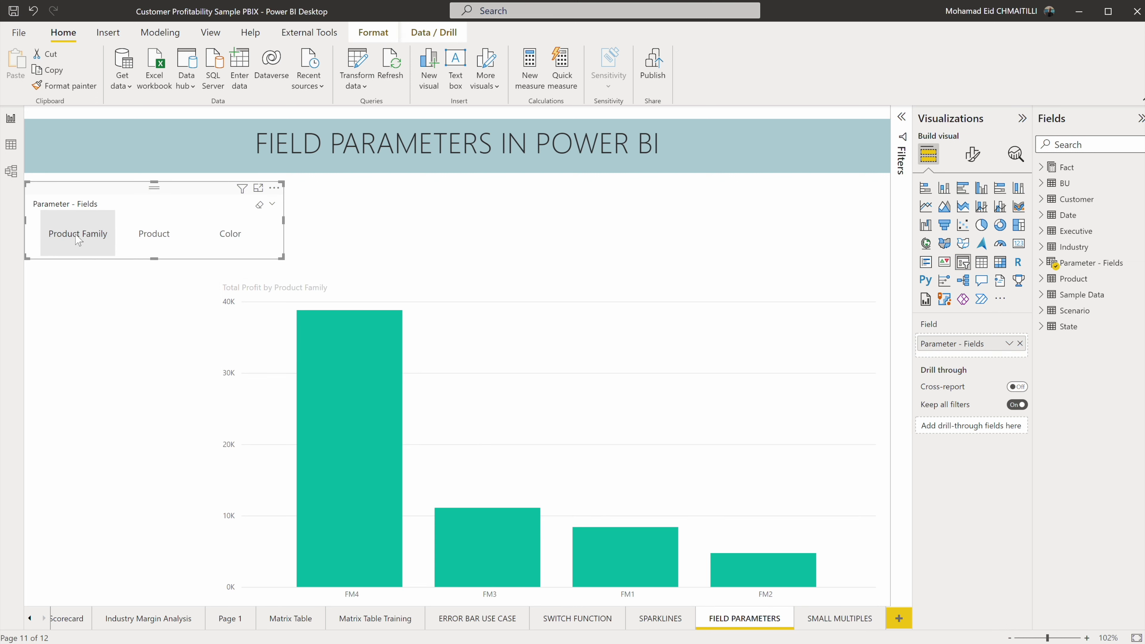
{"action": "left_click", "coordinate": [157, 240]}
{"action": "left_click", "coordinate": [245, 242]}
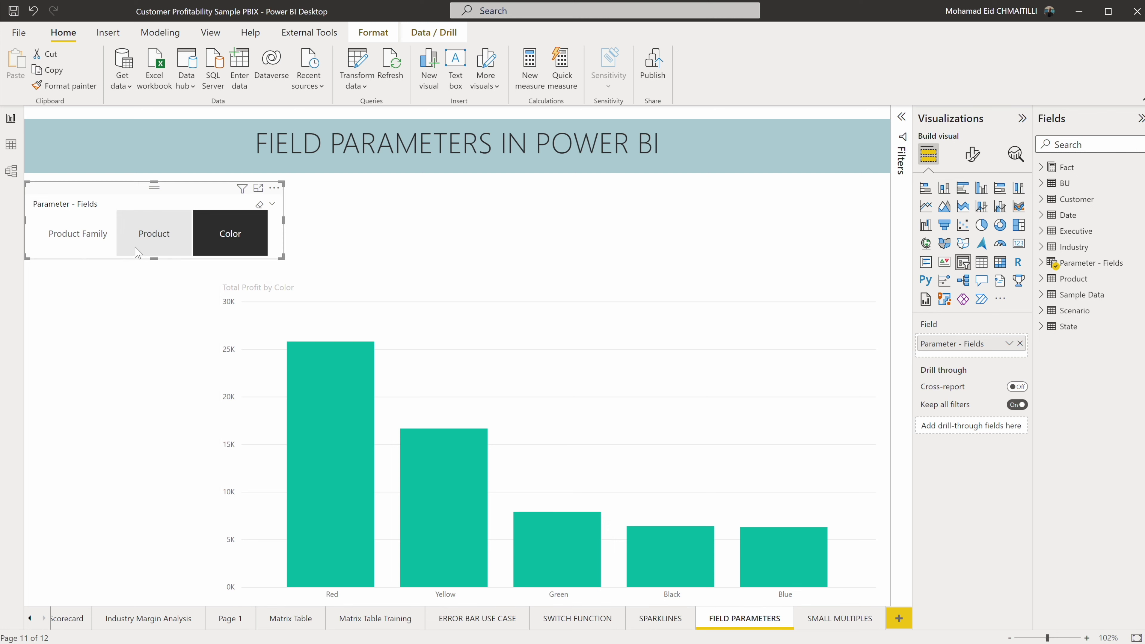
Move the Total Profit by Color chart to the left edge and narrow it to a third of the page.
{"action": "left_click", "coordinate": [348, 293]}
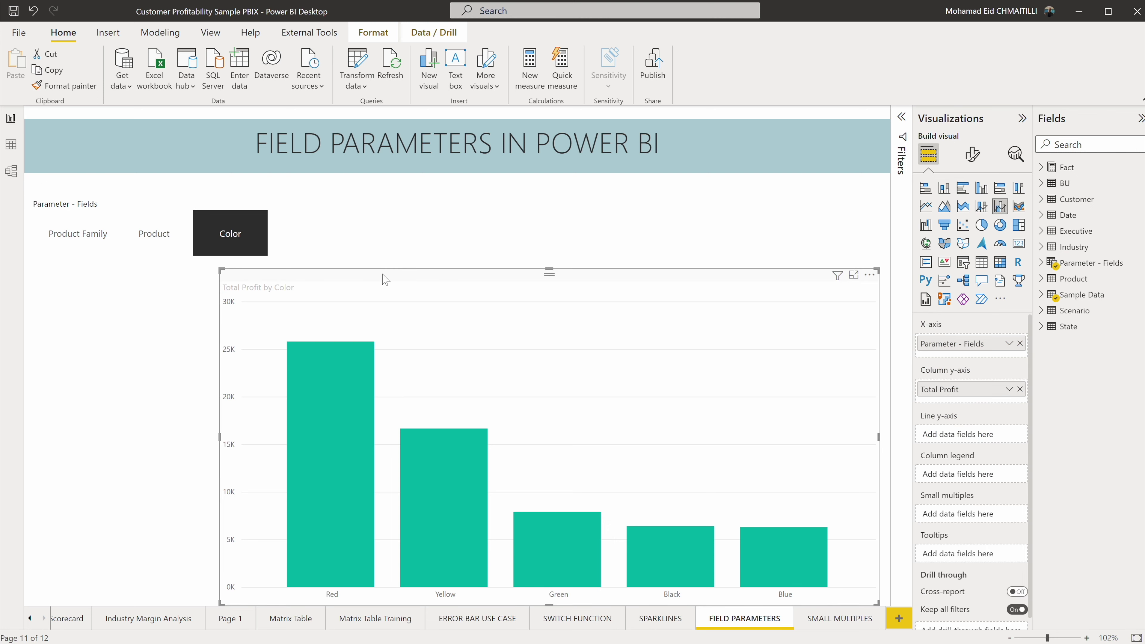
{"action": "left_click_drag", "start_coordinate": [312, 280], "coordinate": [116, 291]}
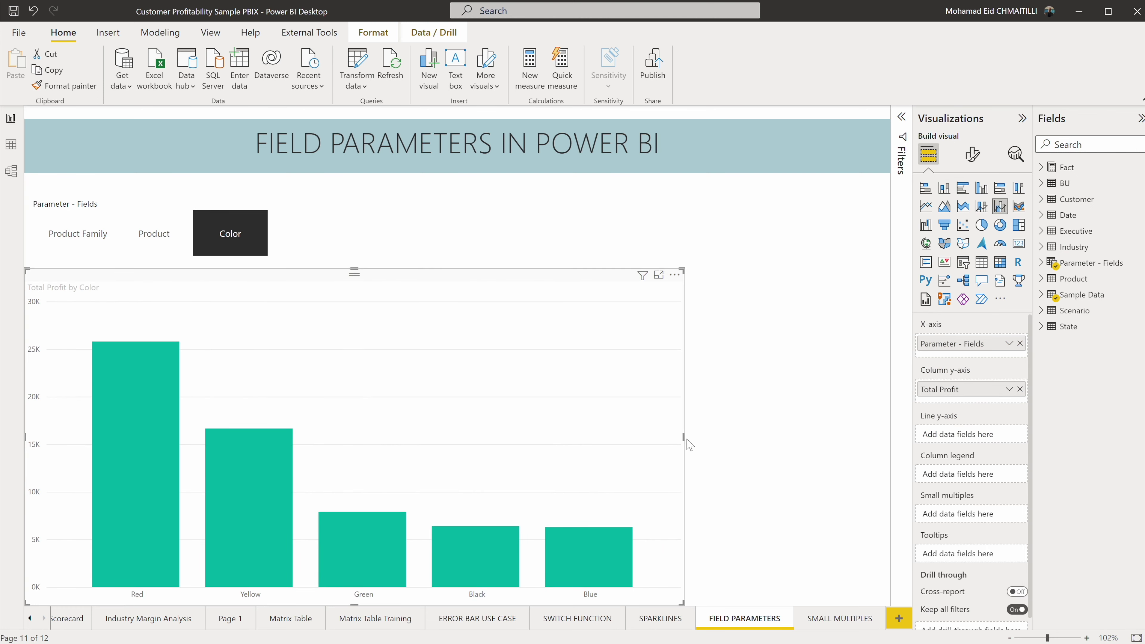
{"action": "left_click_drag", "start_coordinate": [684, 437], "coordinate": [354, 437]}
Duplicate the chart twice, placing one copy in the middle and one on the right.
{"action": "left_click", "coordinate": [230, 270]}
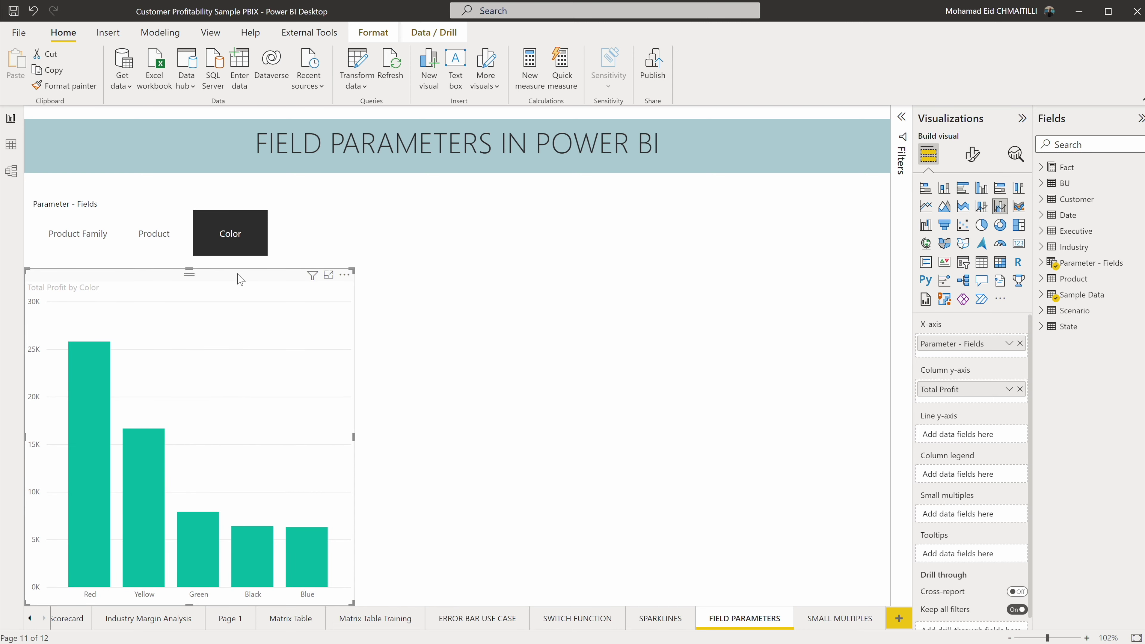
{"action": "key", "text": "ctrl+c"}
{"action": "key", "text": "ctrl+v"}
{"action": "left_click_drag", "start_coordinate": [241, 277], "coordinate": [565, 278]}
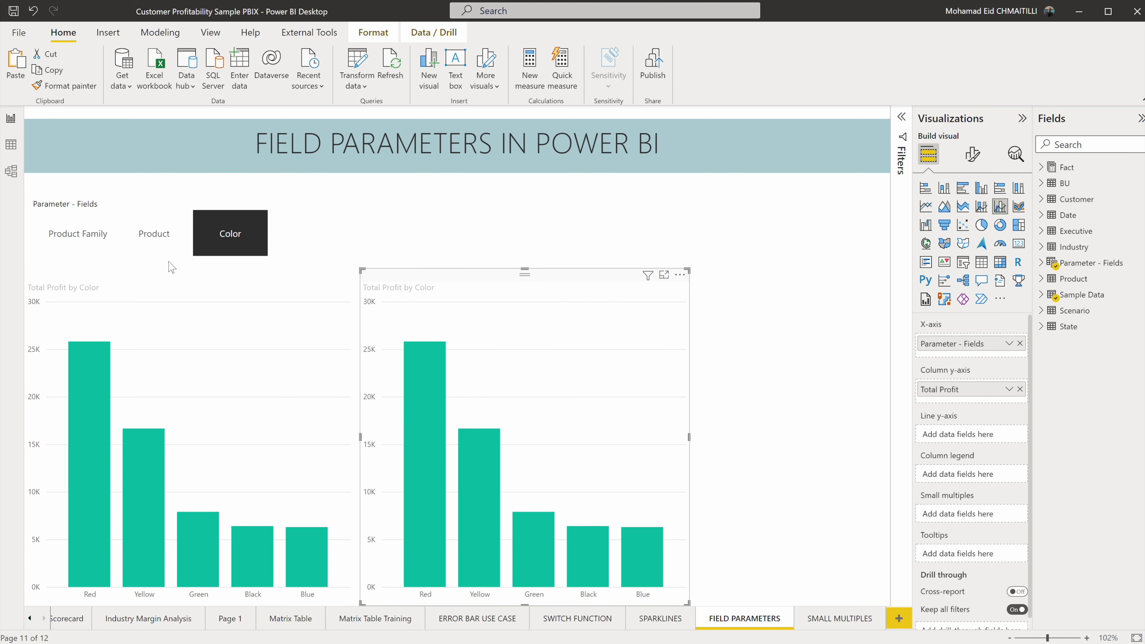
{"action": "left_click_drag", "start_coordinate": [424, 277], "coordinate": [677, 268]}
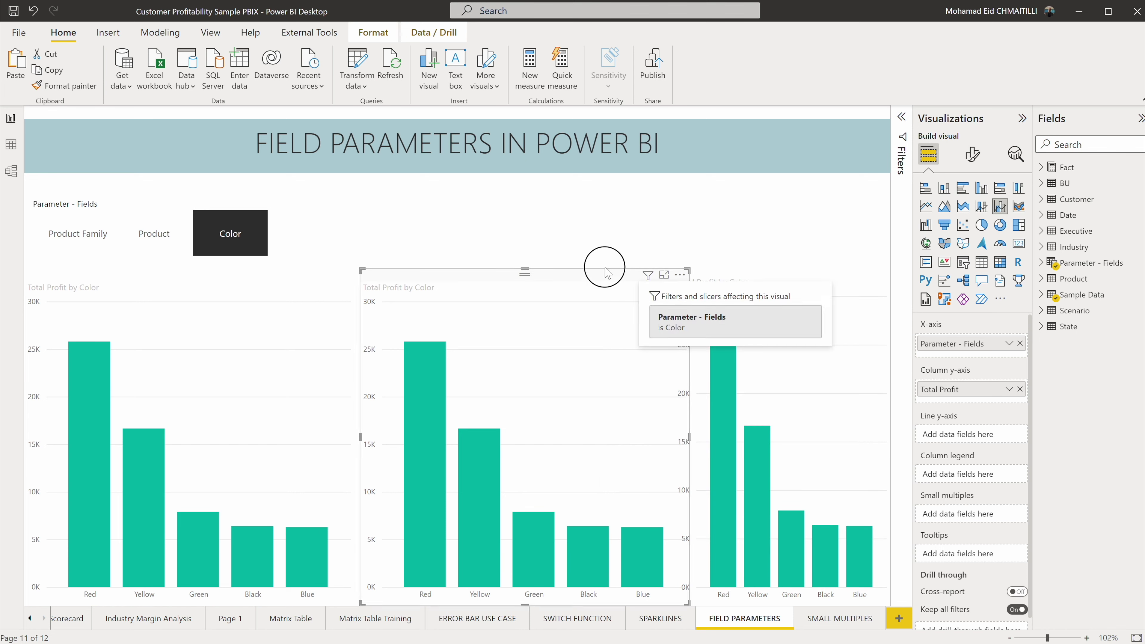
Narrow the left and middle charts and centre the middle one between the other two.
{"action": "left_click", "coordinate": [582, 271]}
{"action": "left_click", "coordinate": [332, 289]}
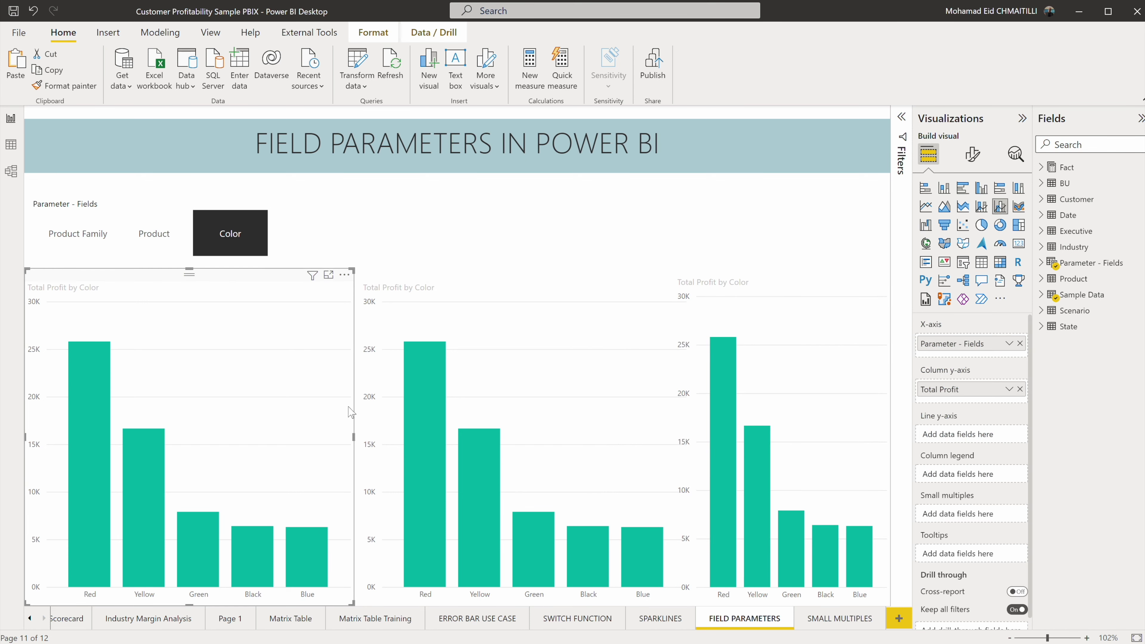
{"action": "left_click_drag", "start_coordinate": [355, 433], "coordinate": [290, 432]}
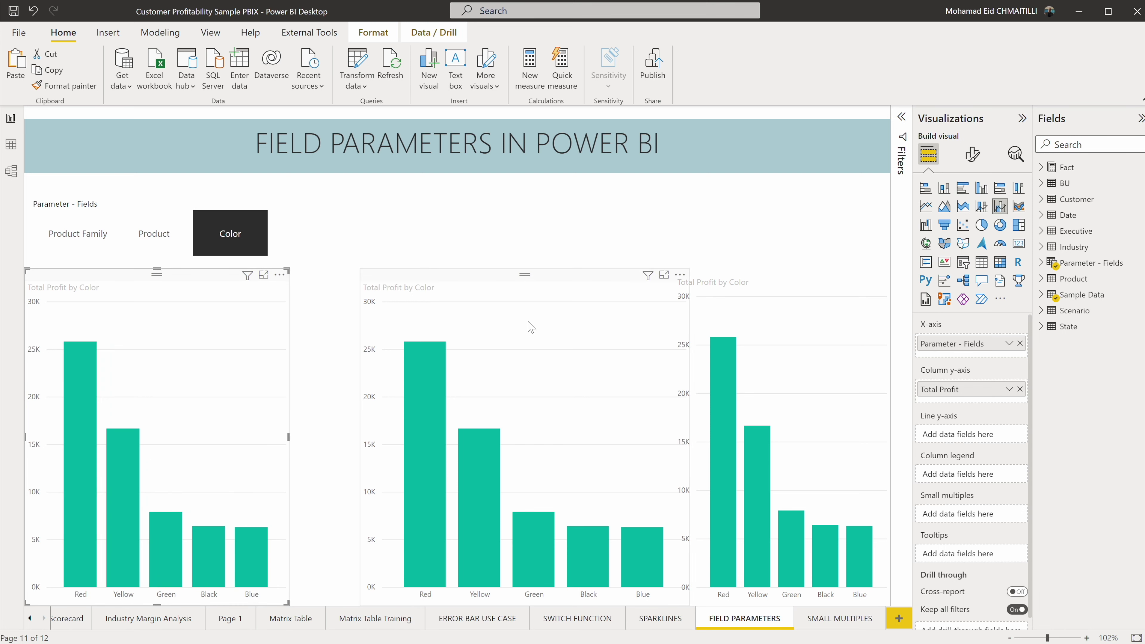
{"action": "left_click", "coordinate": [522, 289]}
{"action": "left_click_drag", "start_coordinate": [524, 275], "coordinate": [485, 278]}
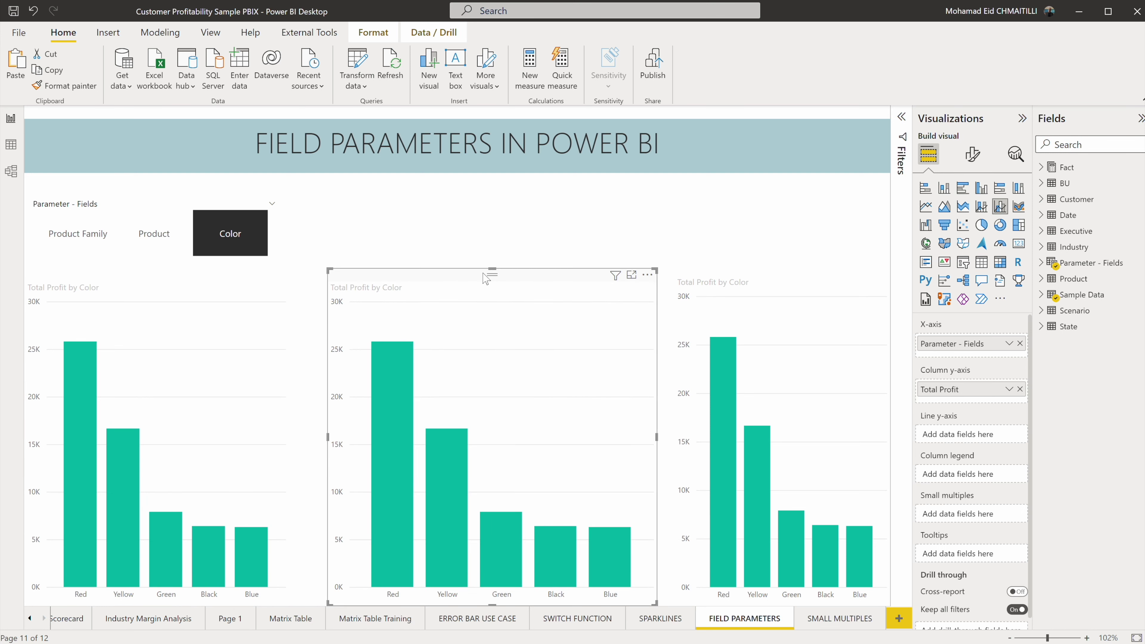
{"action": "left_click_drag", "start_coordinate": [656, 436], "coordinate": [614, 437]}
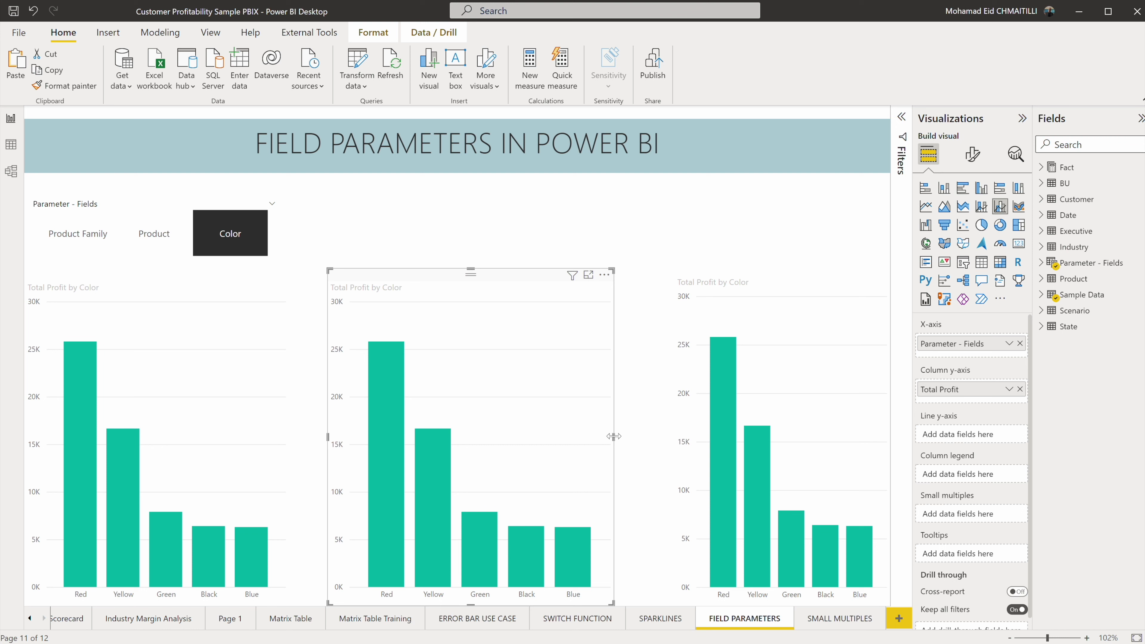
{"action": "left_click_drag", "start_coordinate": [473, 280], "coordinate": [501, 276]}
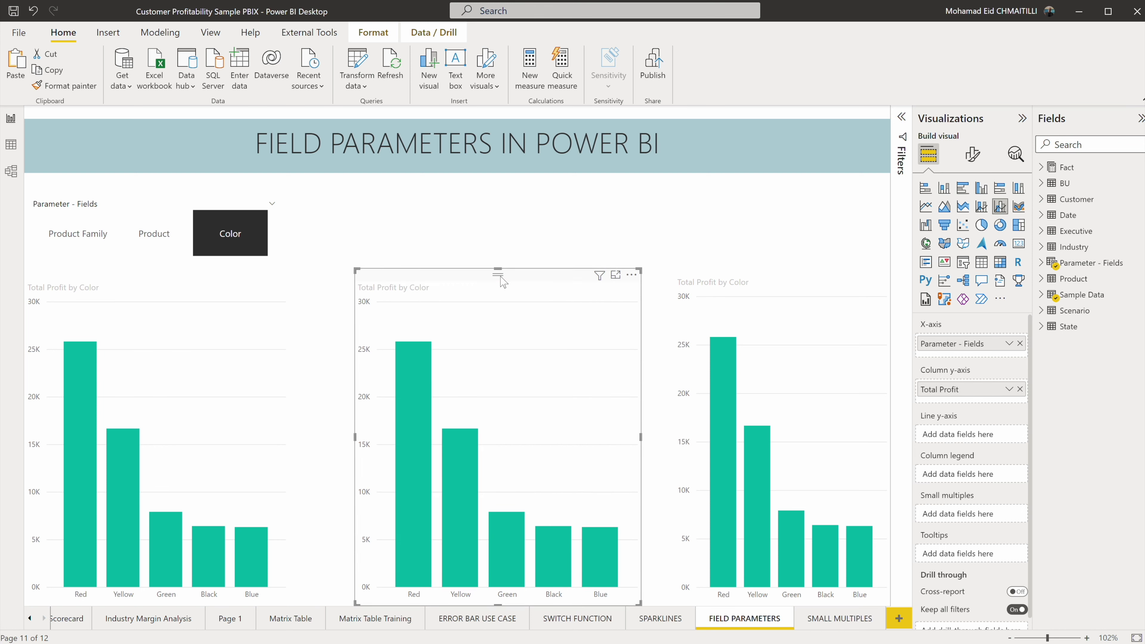
Replace the middle chart's Parameter - Fields axis with the plain Color field, then set the slicer to Product Family.
{"action": "left_click", "coordinate": [901, 117]}
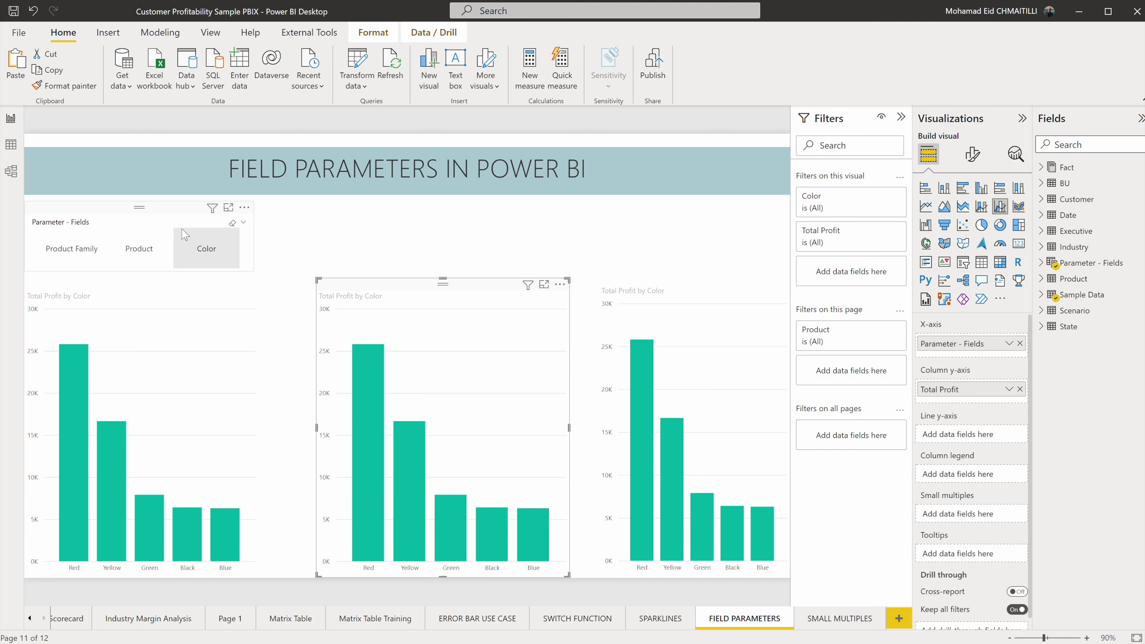
{"action": "left_click", "coordinate": [152, 213]}
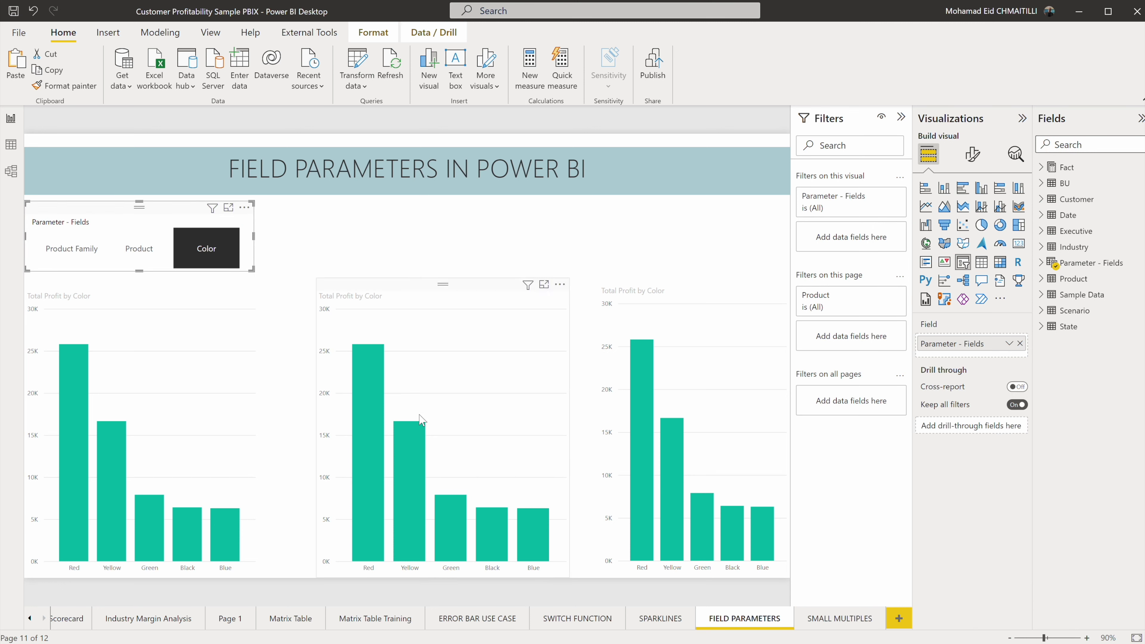
{"action": "left_click", "coordinate": [445, 406]}
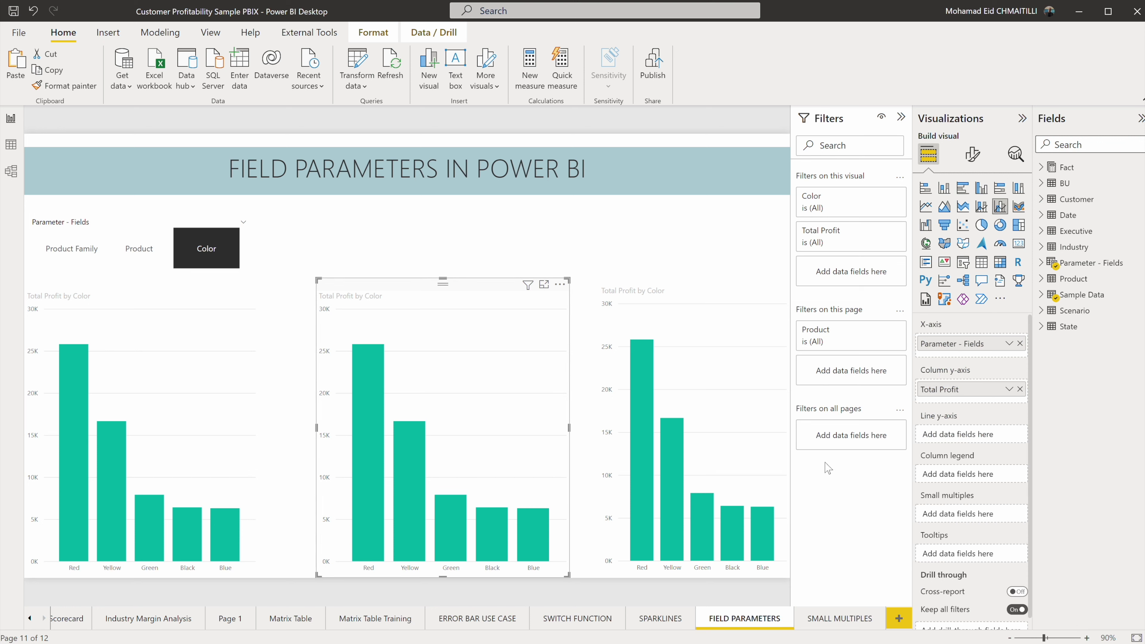
{"action": "left_click", "coordinate": [1020, 343]}
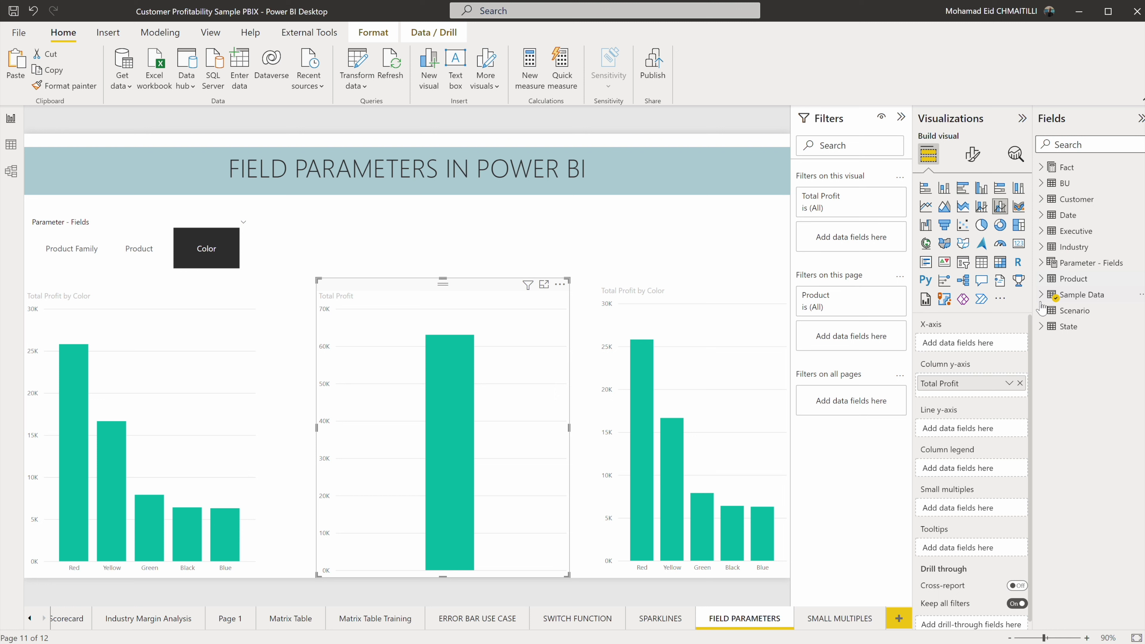
{"action": "type", "text": "col"}
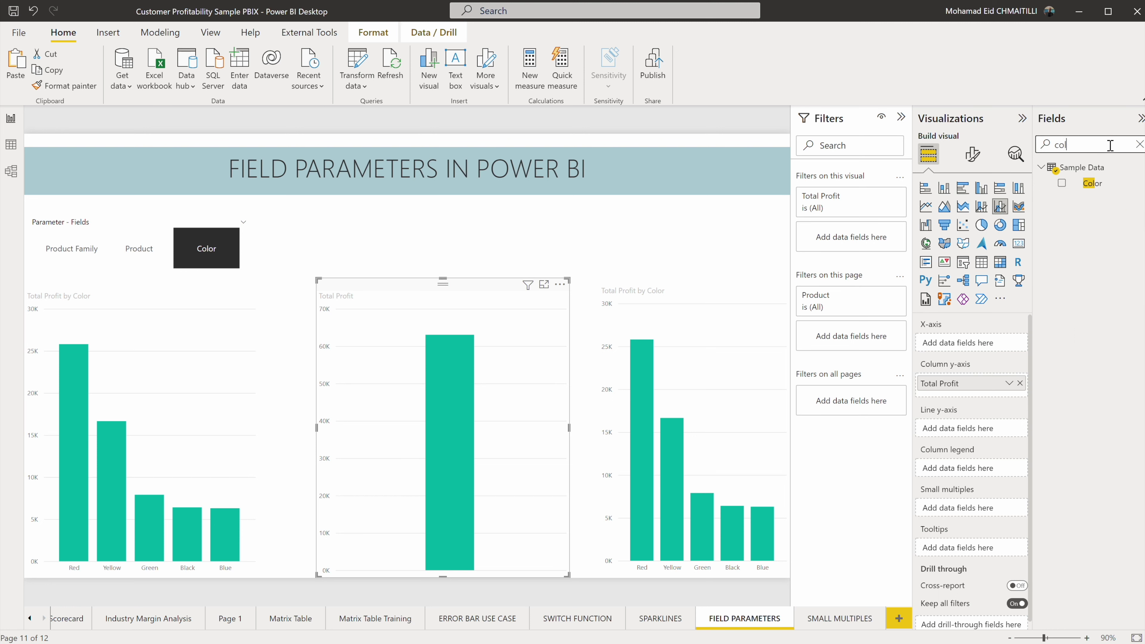
{"action": "type", "text": "or"}
{"action": "left_click_drag", "start_coordinate": [1094, 182], "coordinate": [971, 344]}
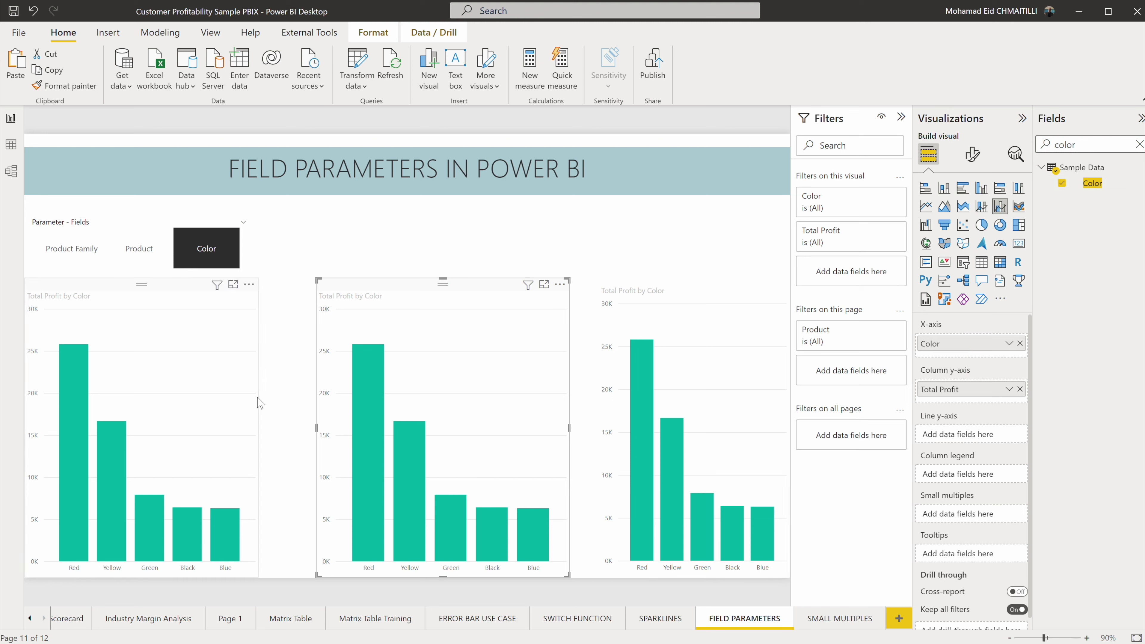
{"action": "left_click", "coordinate": [255, 402]}
{"action": "left_click", "coordinate": [62, 249]}
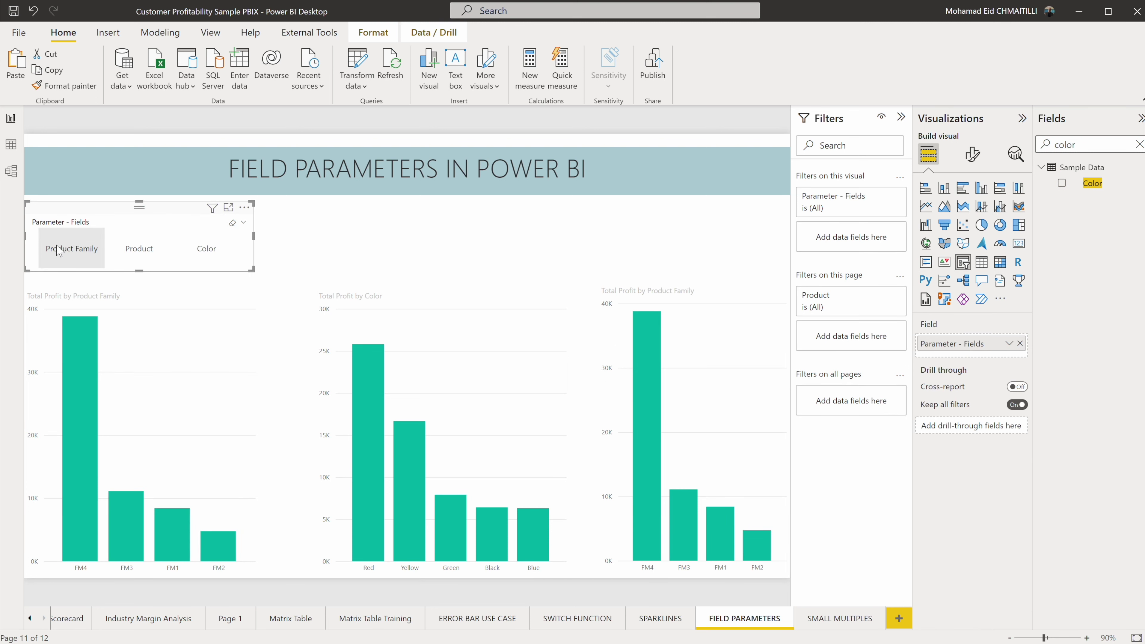
Give the right chart the plain Product field as its axis, widen it, and shift the Color chart left.
{"action": "left_click", "coordinate": [703, 365]}
{"action": "left_click", "coordinate": [1020, 344]}
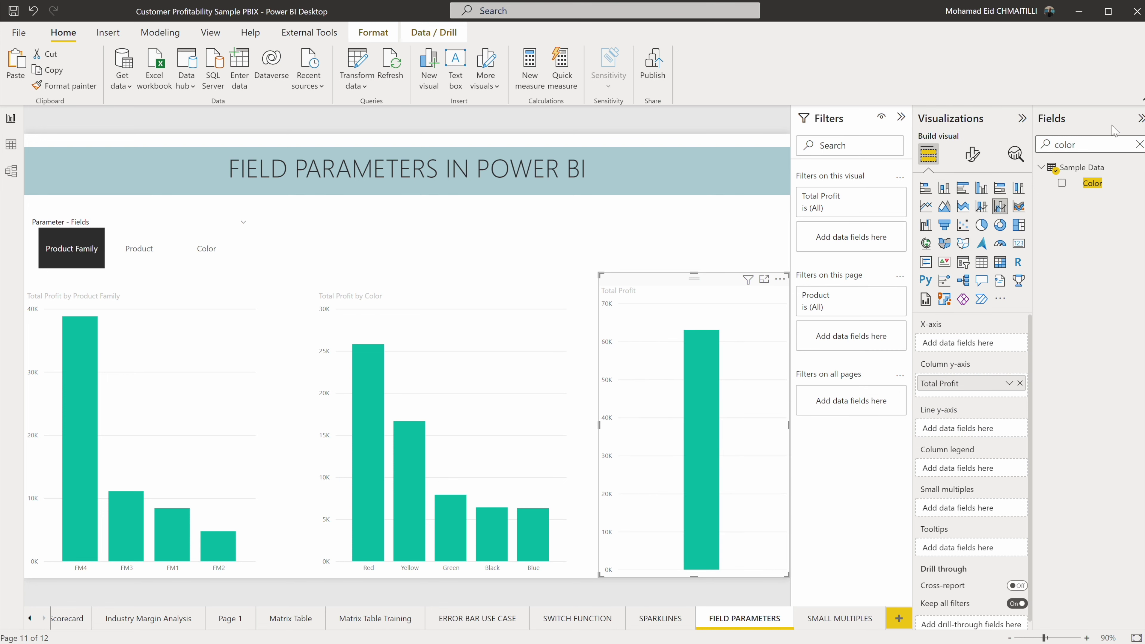
{"action": "left_click", "coordinate": [1087, 144]}
{"action": "type", "text": "colorproduct"}
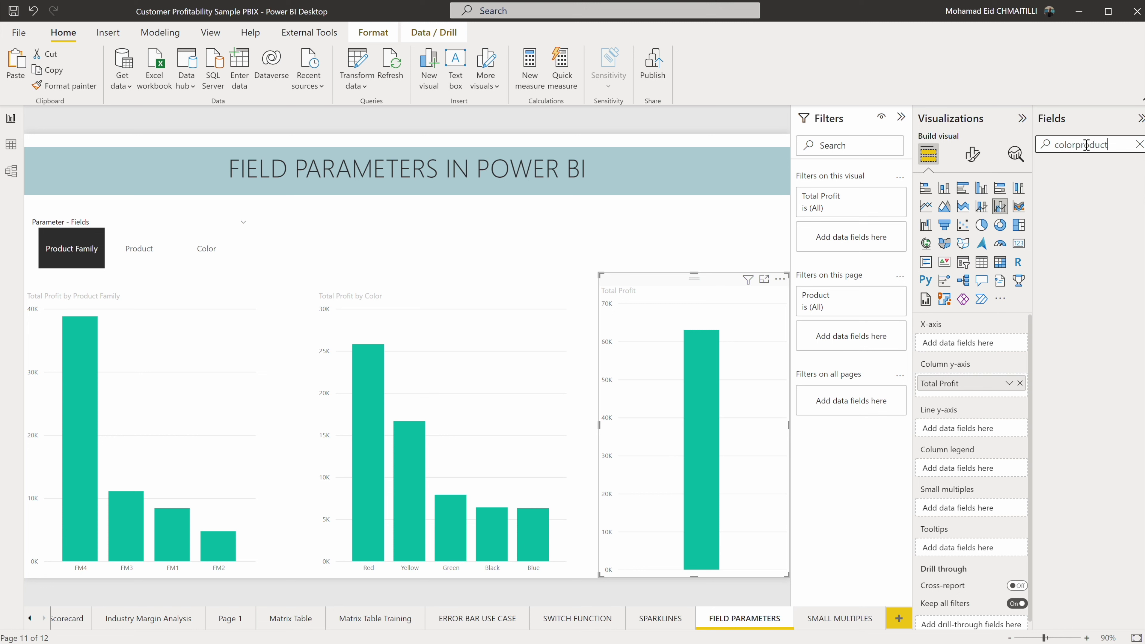
{"action": "key", "text": "BackSpace"}
{"action": "key", "text": "BackSpace"}
{"action": "key", "text": "BackSpace"}
{"action": "key", "text": "BackSpace"}
{"action": "key", "text": "BackSpace"}
{"action": "key", "text": "BackSpace"}
{"action": "key", "text": "BackSpace"}
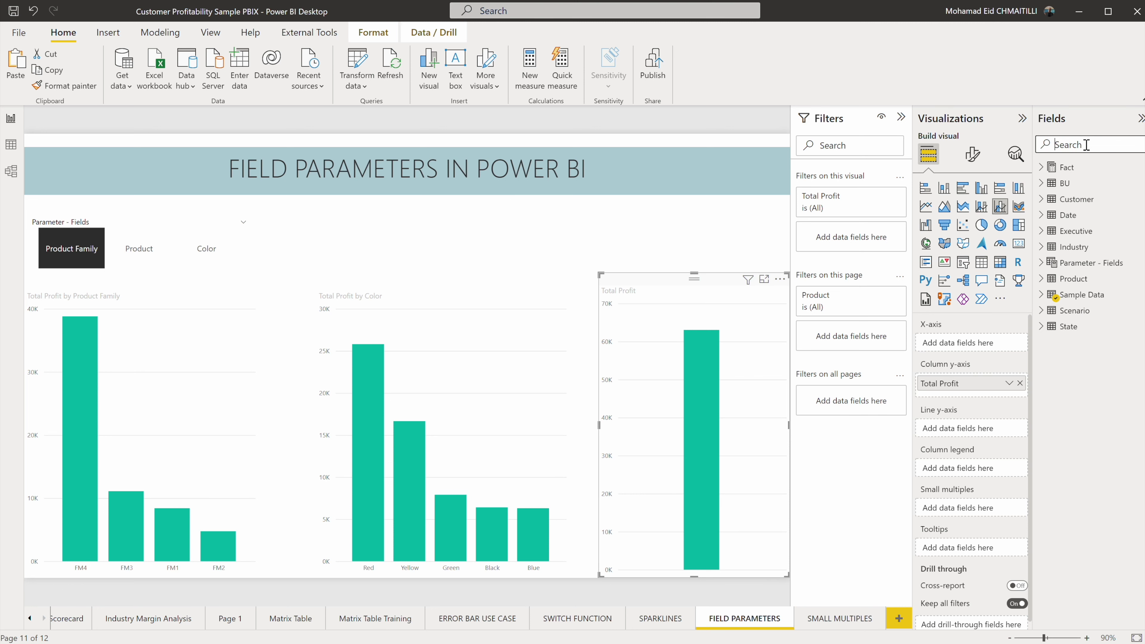
{"action": "type", "text": "product"}
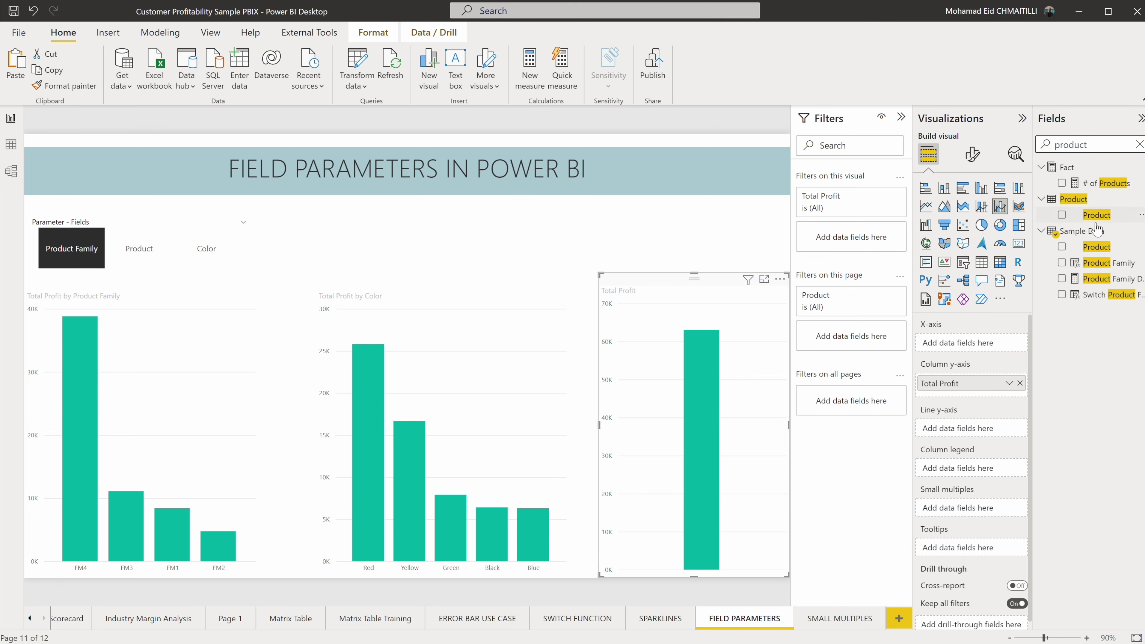
{"action": "left_click_drag", "start_coordinate": [1097, 247], "coordinate": [978, 350]}
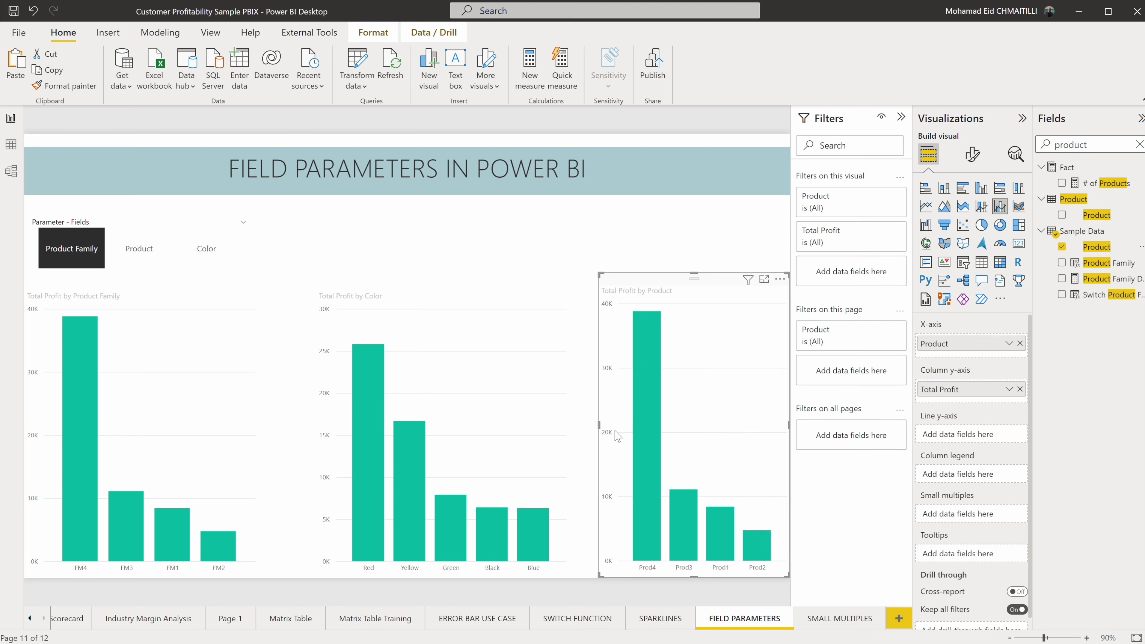
{"action": "left_click_drag", "start_coordinate": [599, 424], "coordinate": [582, 429]}
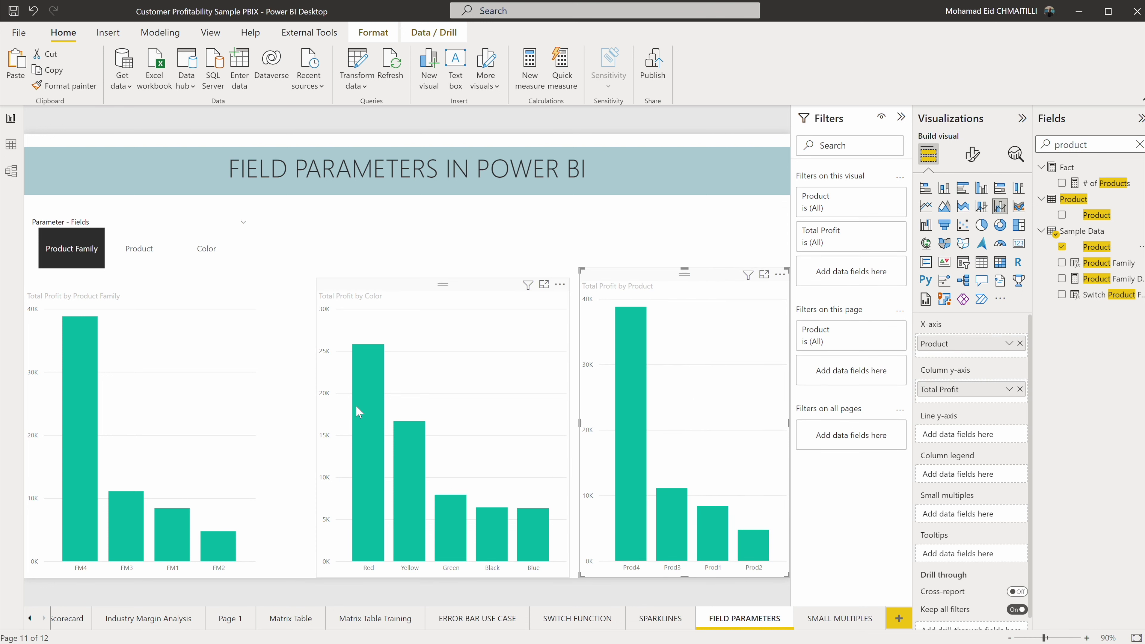
{"action": "left_click_drag", "start_coordinate": [442, 282], "coordinate": [421, 282]}
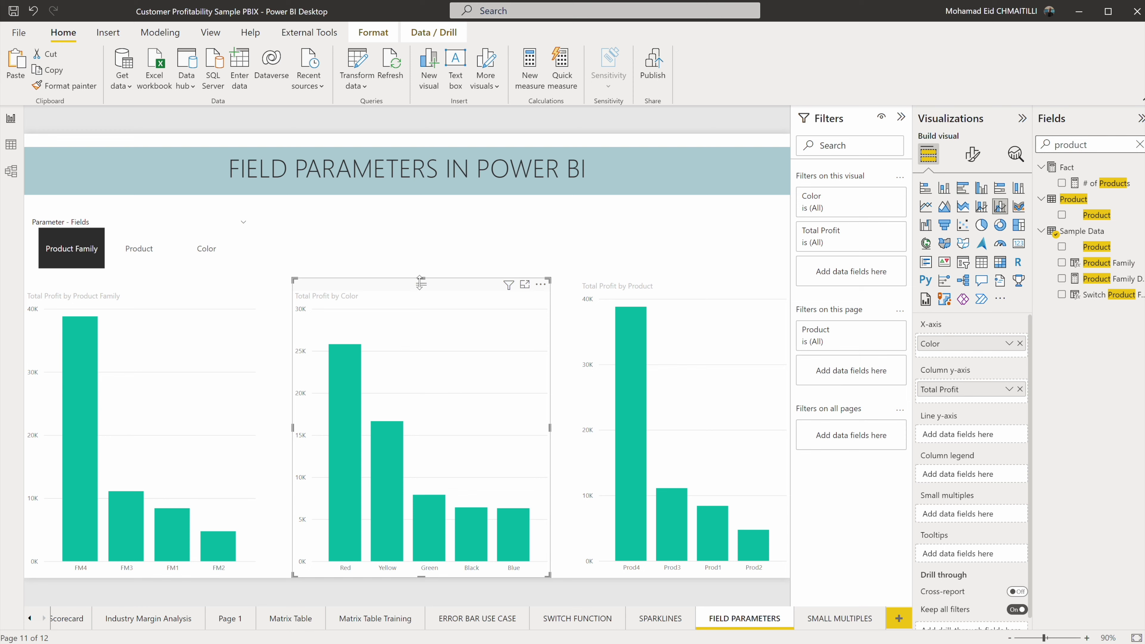
Select the Total Profit by Product Family chart.
{"action": "left_click", "coordinate": [230, 343]}
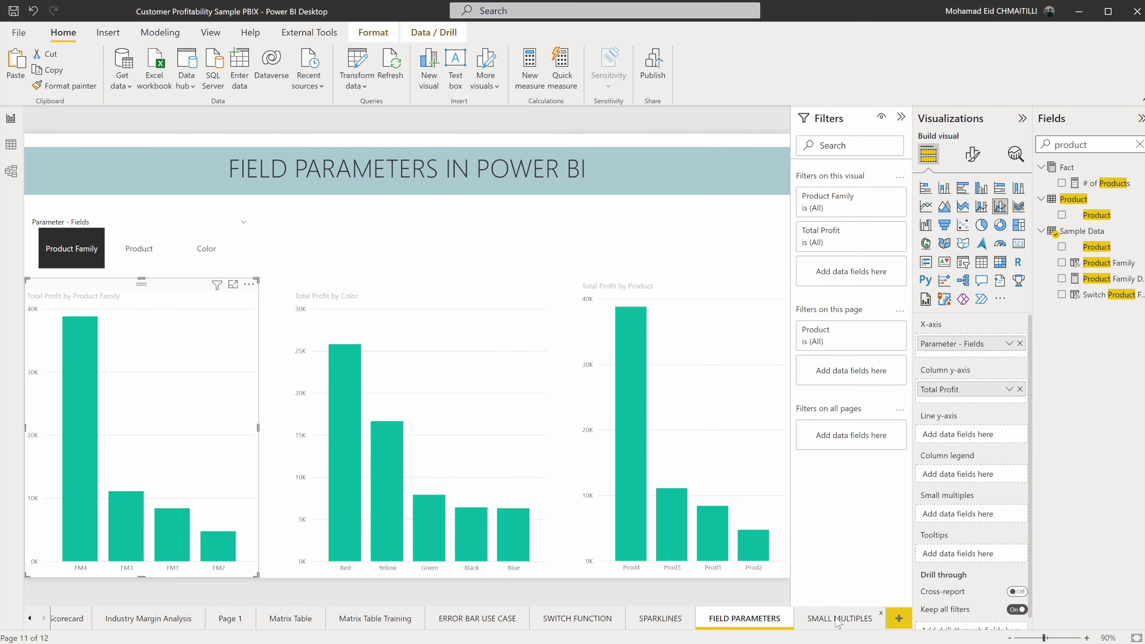
On the Small Multiples page, drag the Total Profit by Color chart left and select its Parameter - Fields axis item.
{"action": "left_click", "coordinate": [839, 618]}
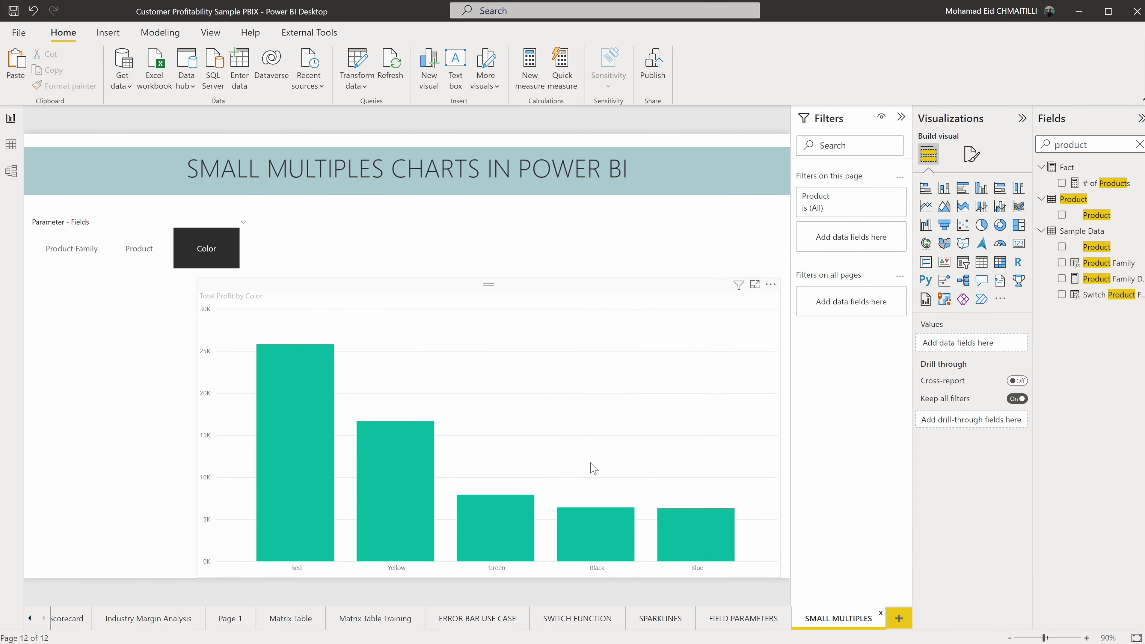
{"action": "left_click_drag", "start_coordinate": [446, 285], "coordinate": [297, 284]}
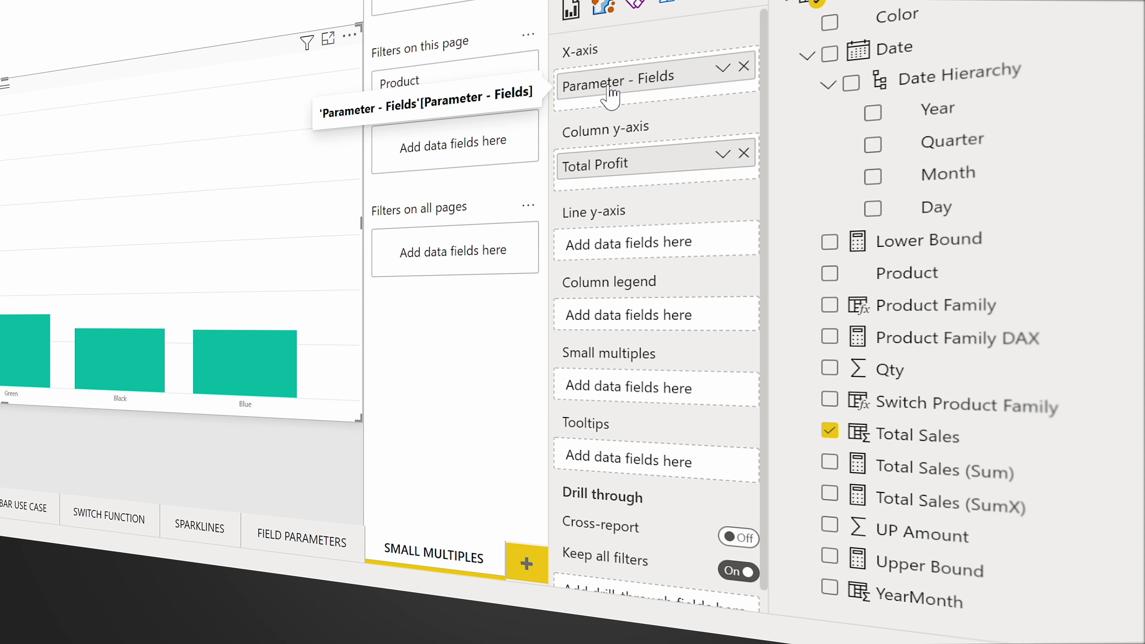
{"action": "left_click", "coordinate": [610, 90]}
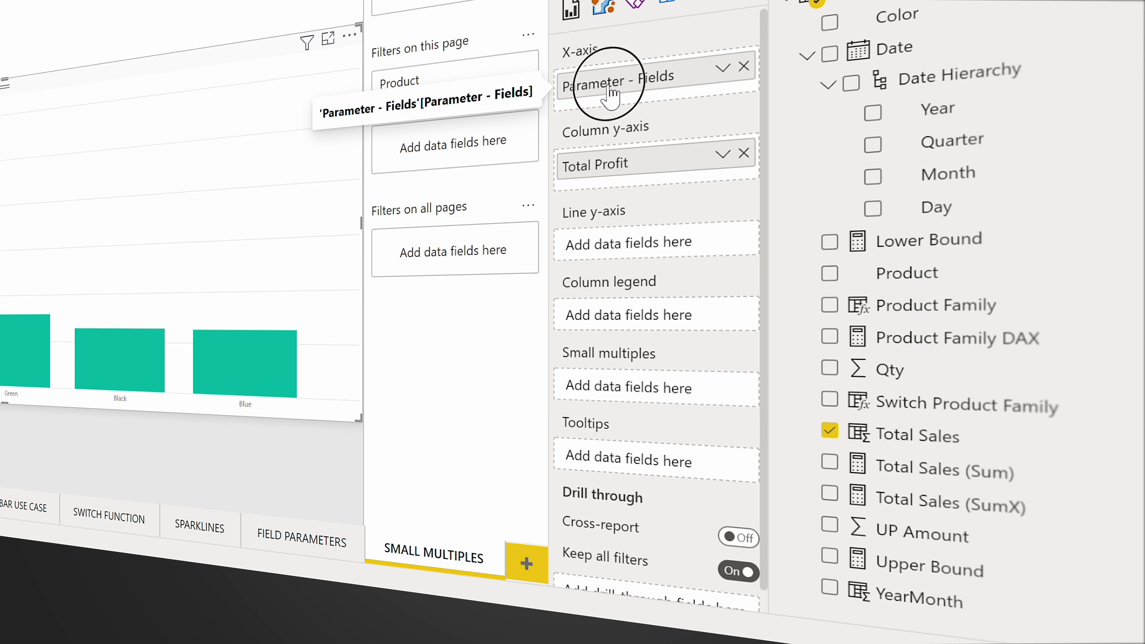
Move Parameter - Fields from the X-axis well into the Small multiples well.
{"action": "left_click_drag", "start_coordinate": [610, 91], "coordinate": [616, 401]}
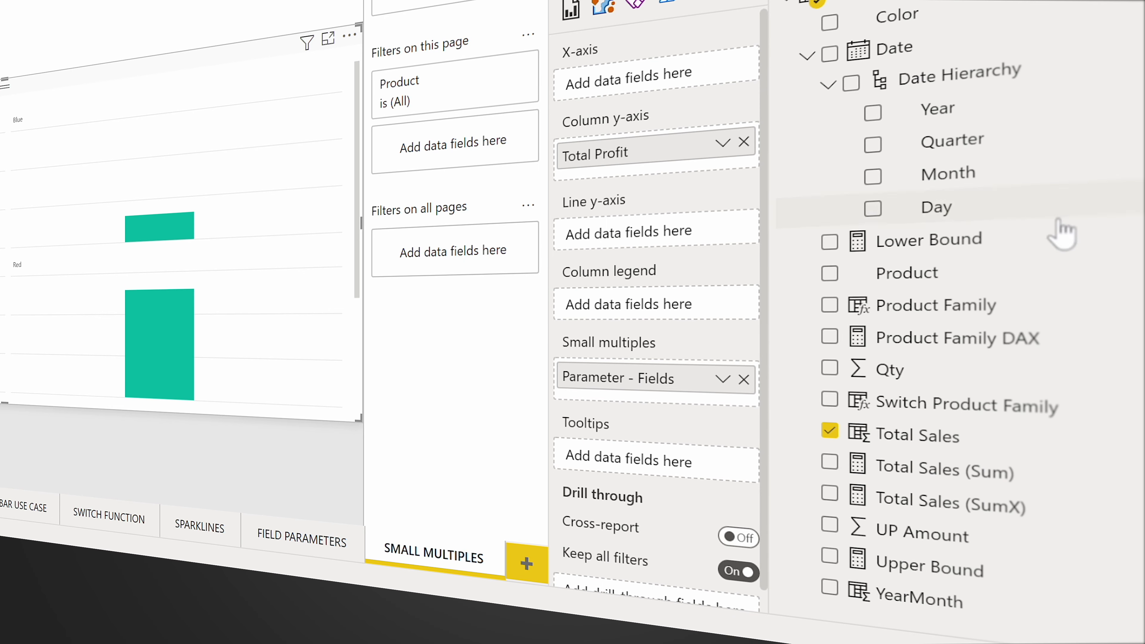
Put Date Year and Month on the x-axis and expand it down to every month.
{"action": "left_click_drag", "start_coordinate": [971, 113], "coordinate": [674, 75]}
{"action": "left_click_drag", "start_coordinate": [944, 187], "coordinate": [690, 118]}
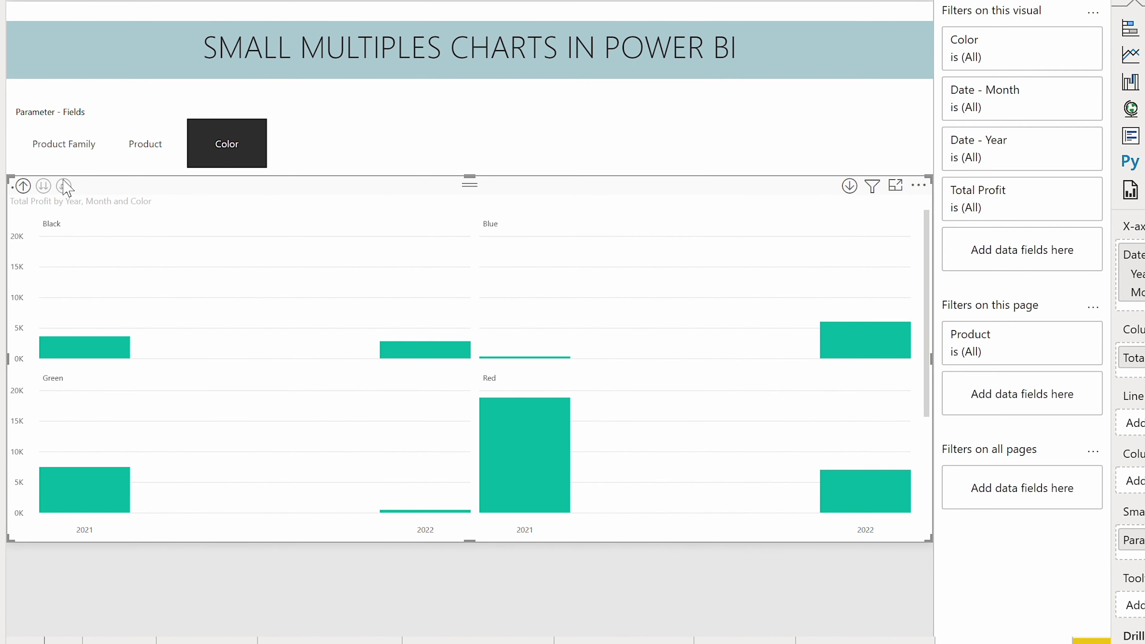
{"action": "left_click", "coordinate": [64, 186]}
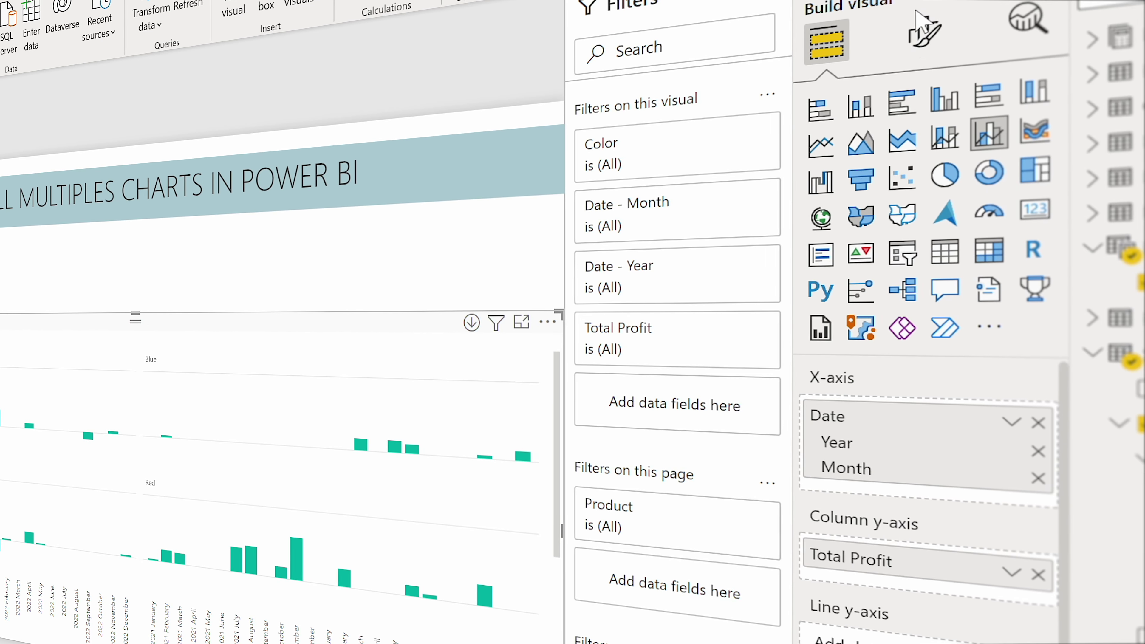
{"action": "left_click", "coordinate": [938, 38]}
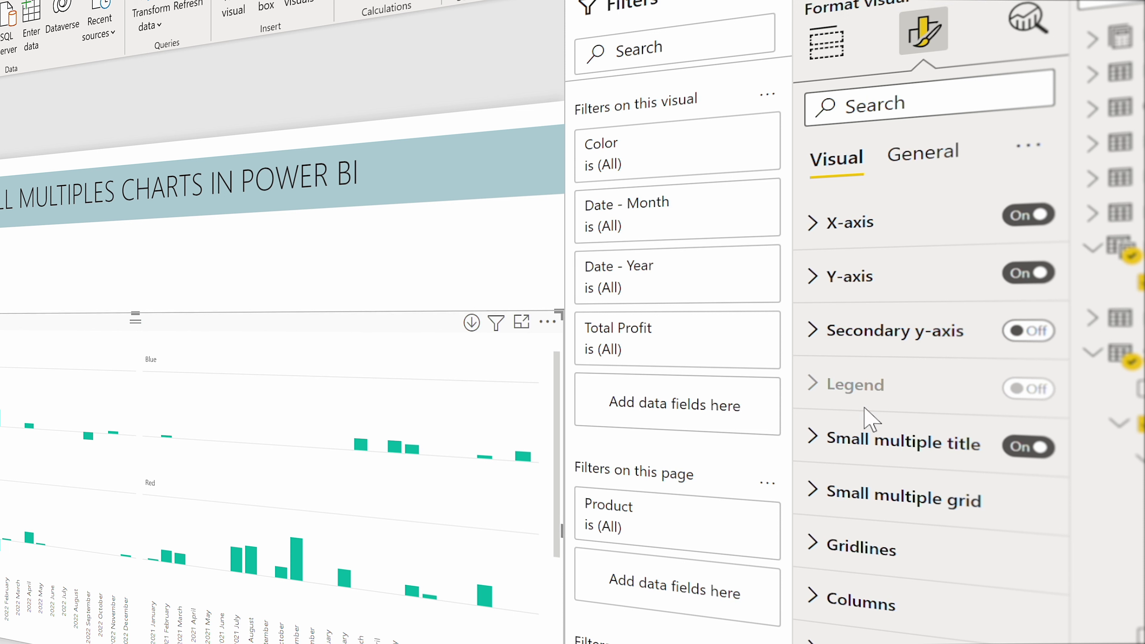
Set the small multiple grid to 1 row and 4 columns.
{"action": "left_click", "coordinate": [813, 438]}
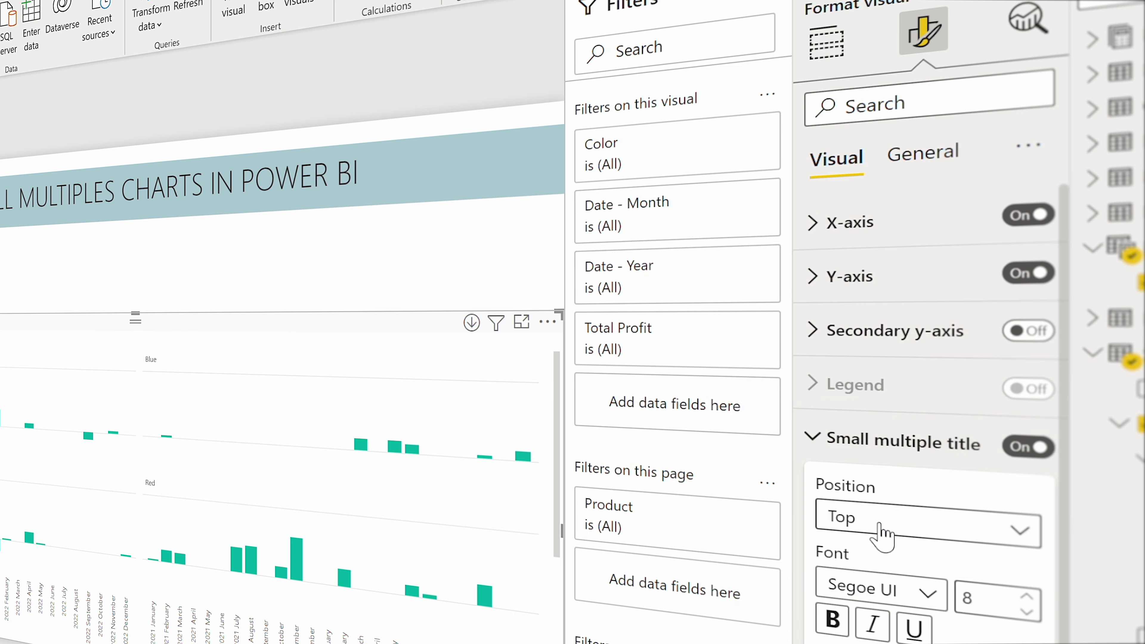
{"action": "left_click", "coordinate": [822, 440]}
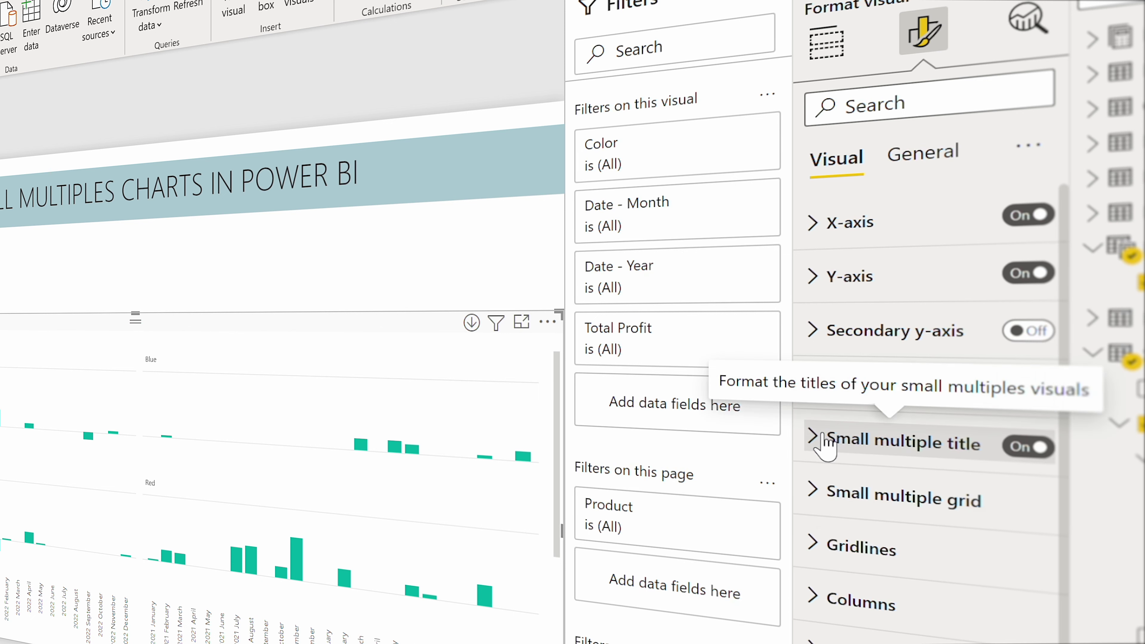
{"action": "left_click", "coordinate": [828, 500]}
{"action": "scroll", "coordinate": [948, 586], "scroll_direction": "down", "scroll_amount": 3}
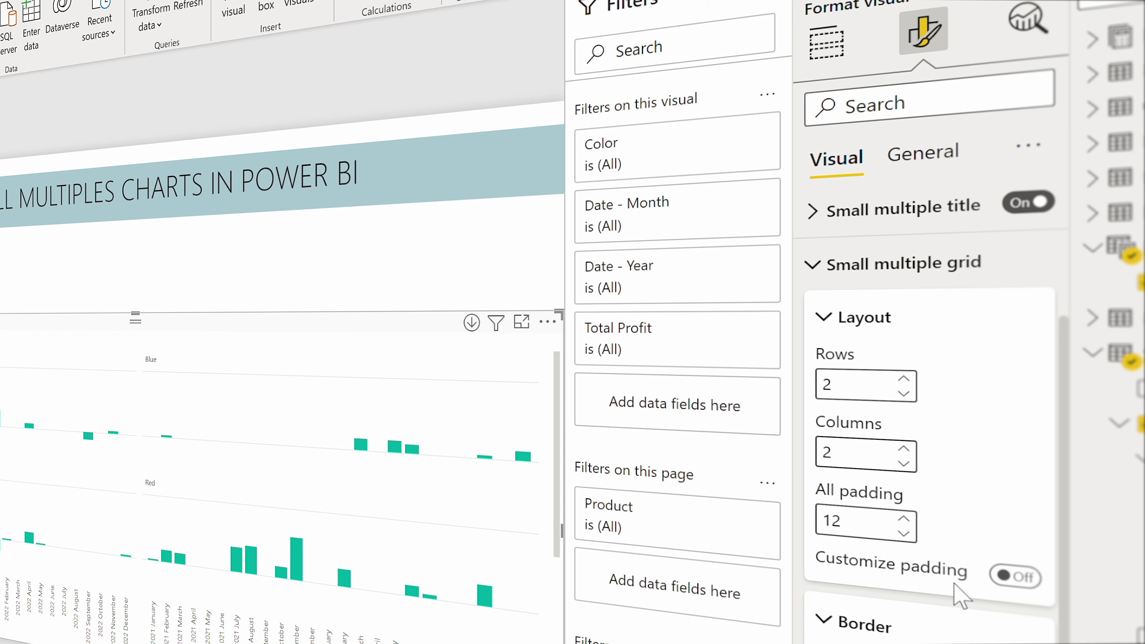
{"action": "scroll", "coordinate": [960, 596], "scroll_direction": "down", "scroll_amount": 2}
{"action": "left_click", "coordinate": [904, 326]}
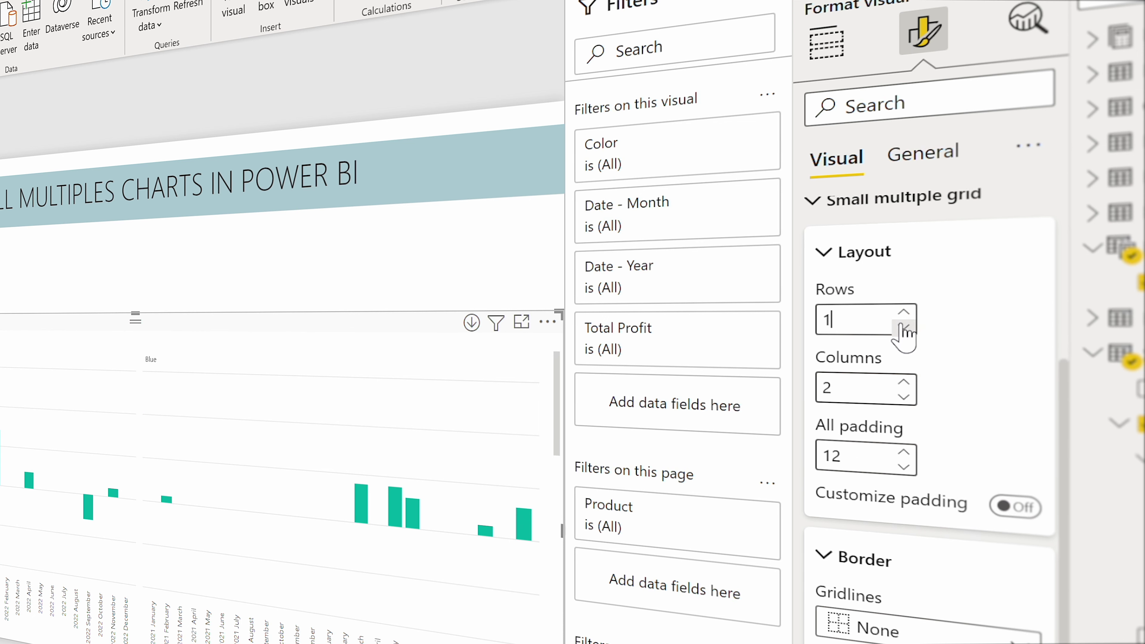
{"action": "left_click", "coordinate": [904, 382]}
{"action": "left_click", "coordinate": [905, 382]}
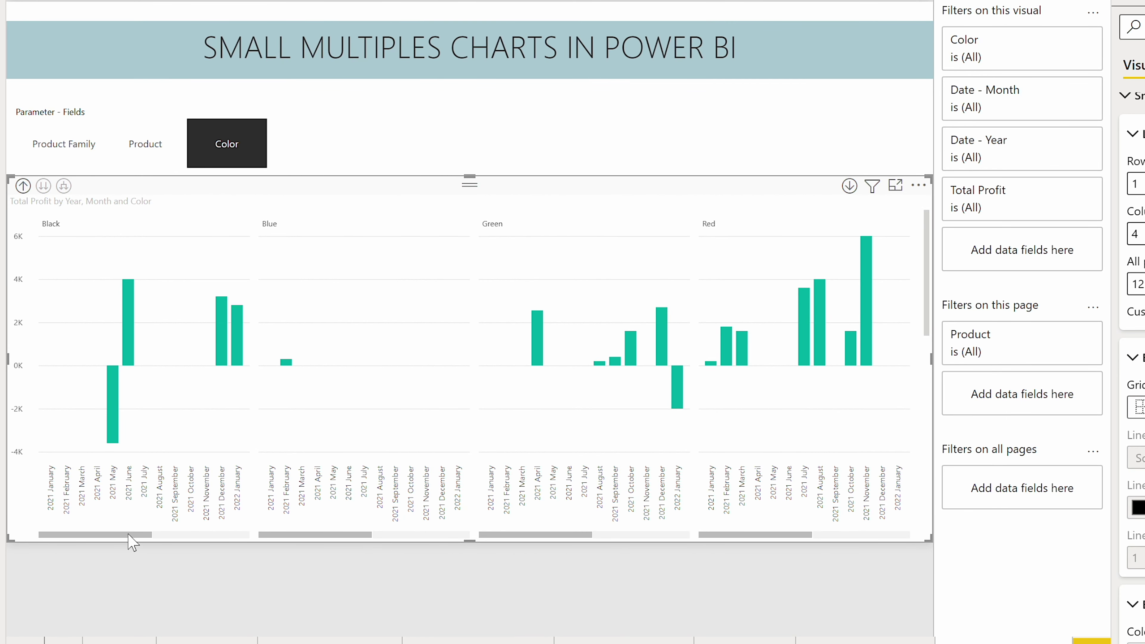
Set the grid's border gridlines to Vertical only.
{"action": "mouse_move", "coordinate": [129, 537]}
{"action": "left_mouse_down"}
{"action": "mouse_move", "coordinate": [276, 533]}
{"action": "mouse_move", "coordinate": [35, 528]}
{"action": "mouse_move", "coordinate": [307, 520]}
{"action": "mouse_move", "coordinate": [105, 514]}
{"action": "mouse_move", "coordinate": [308, 513]}
{"action": "mouse_move", "coordinate": [102, 532]}
{"action": "left_mouse_up"}
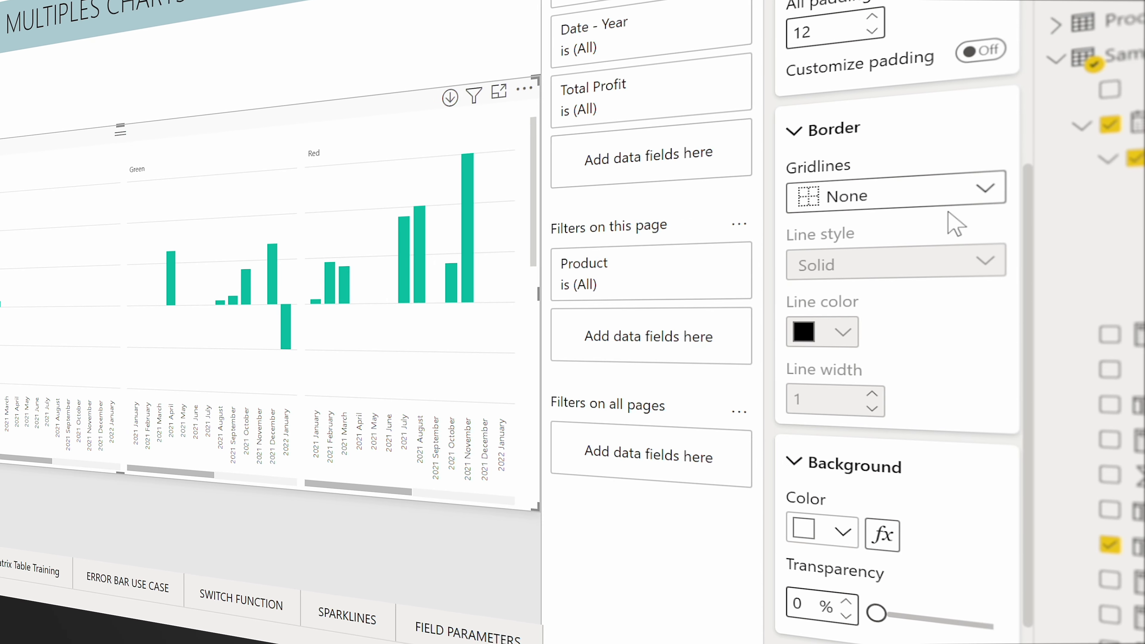
{"action": "left_click", "coordinate": [1128, 414]}
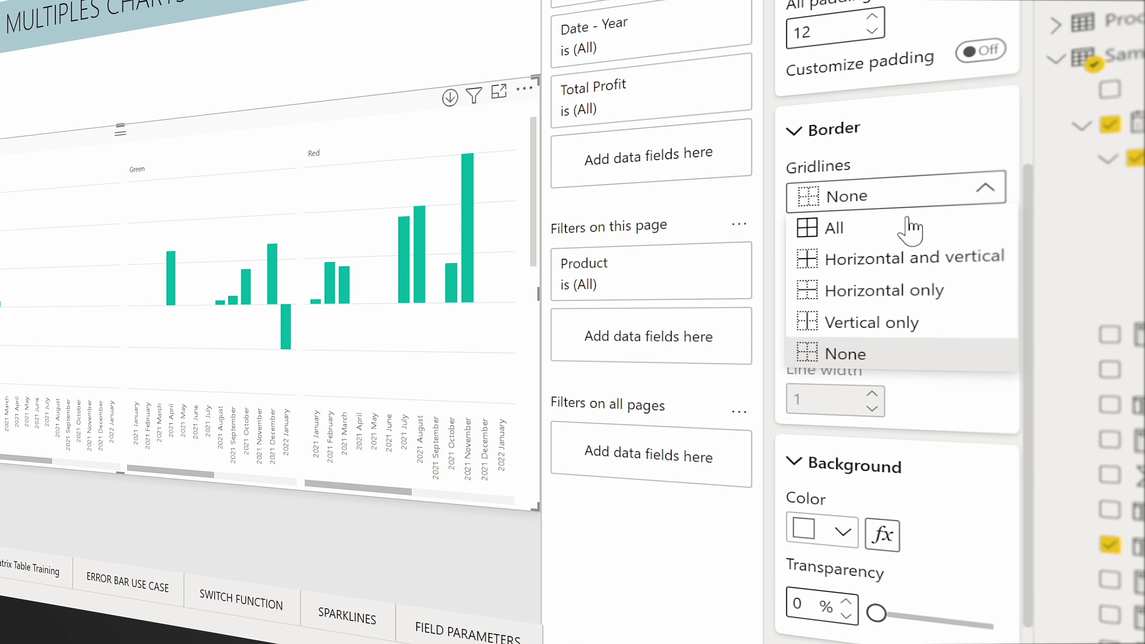
{"action": "left_click", "coordinate": [848, 324]}
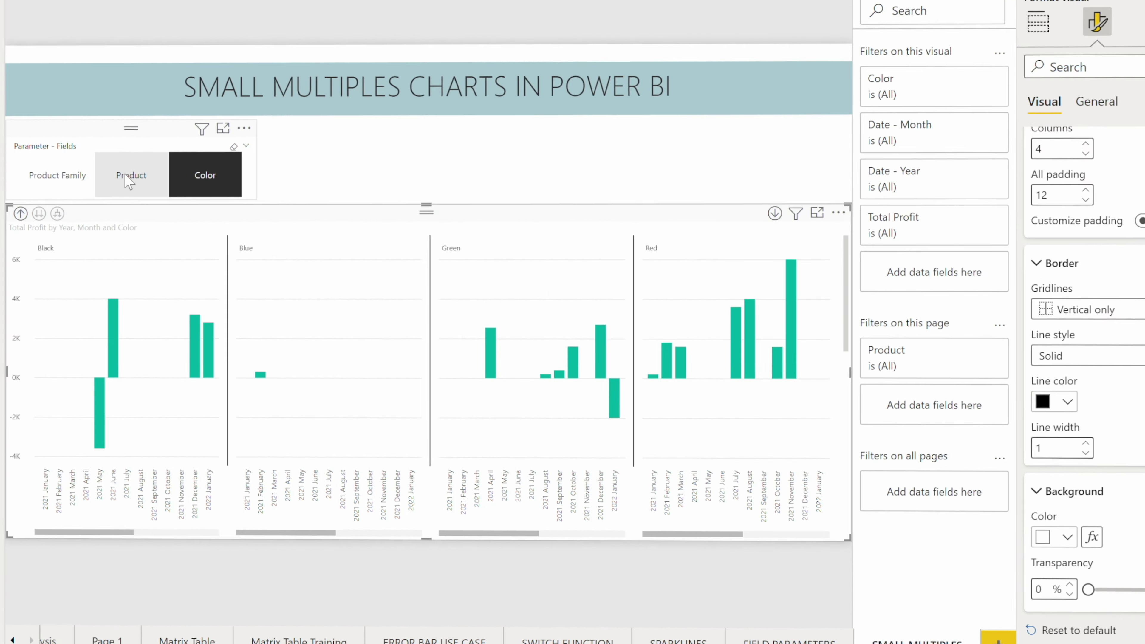
{"action": "left_click", "coordinate": [128, 173]}
{"action": "left_click", "coordinate": [141, 156]}
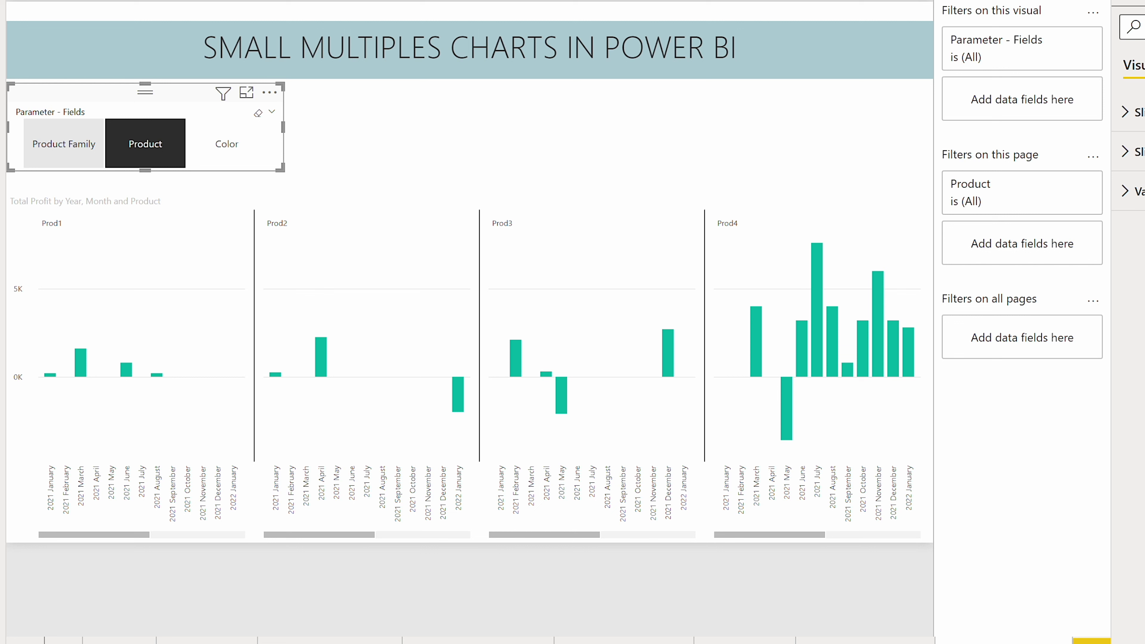
{"action": "left_click", "coordinate": [49, 153]}
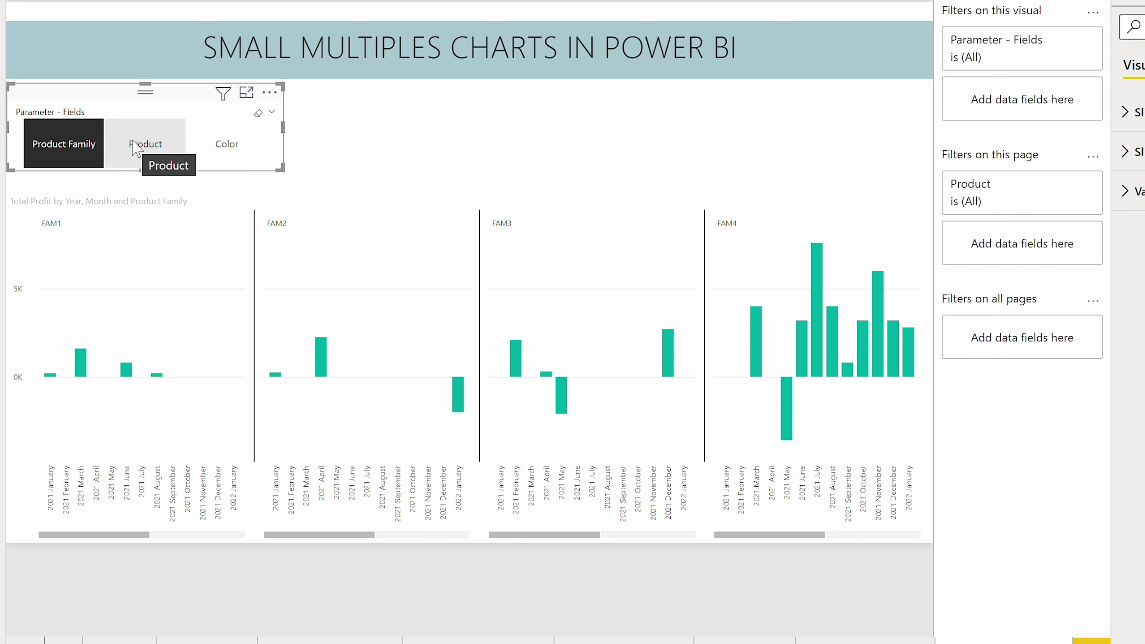
{"action": "left_click", "coordinate": [227, 159]}
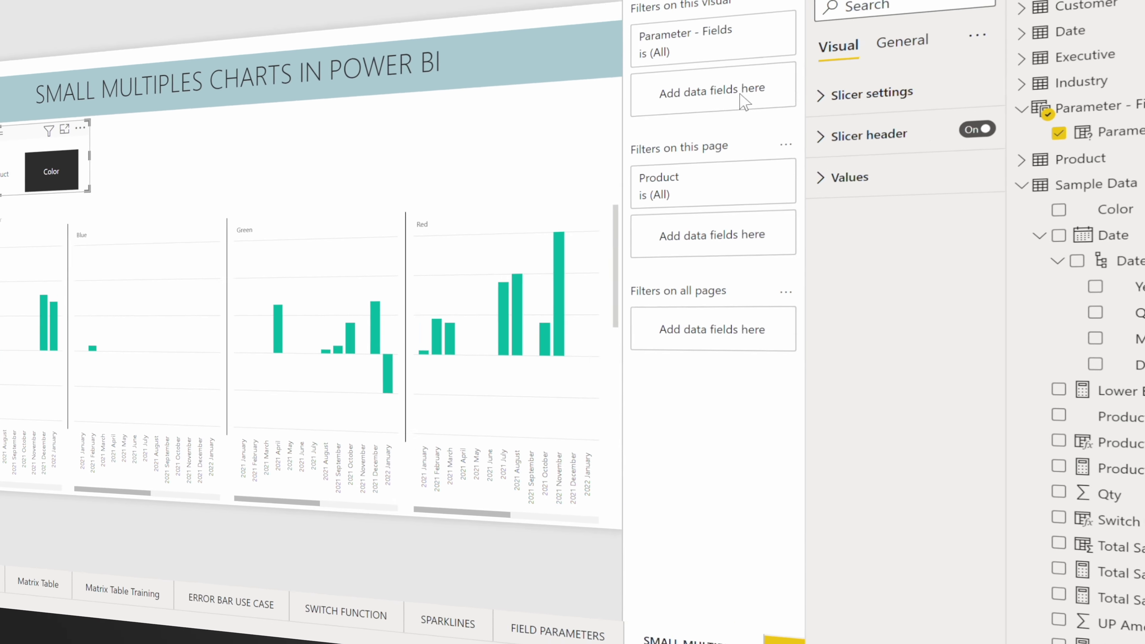
Colour the columns dark grey and set their inner padding to 14 px.
{"action": "left_click", "coordinate": [437, 208]}
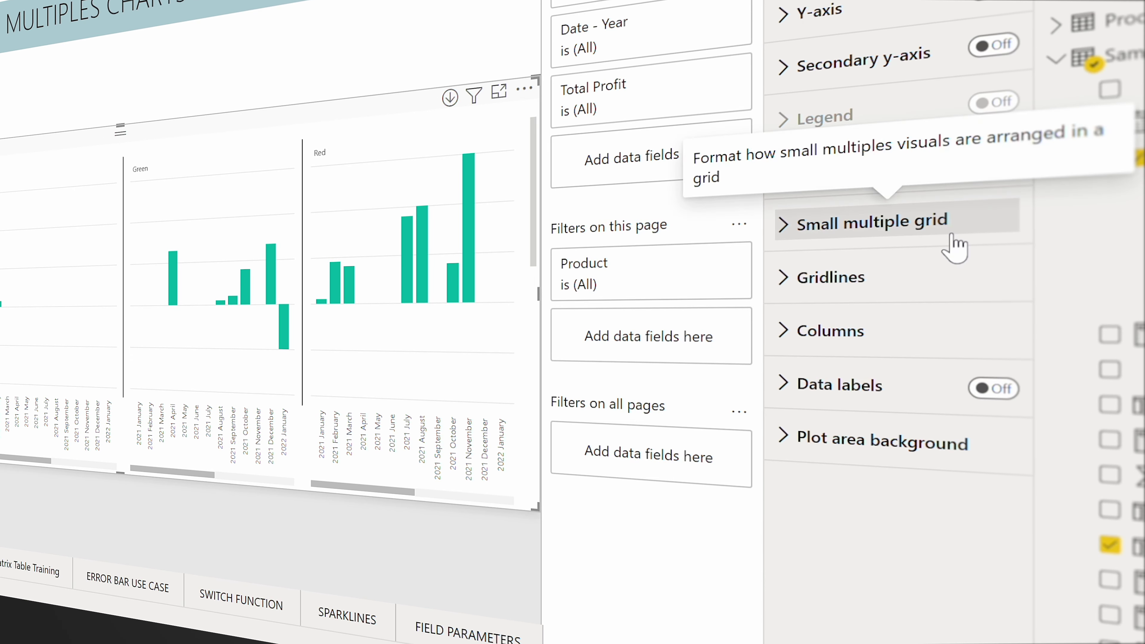
{"action": "left_click", "coordinate": [784, 336]}
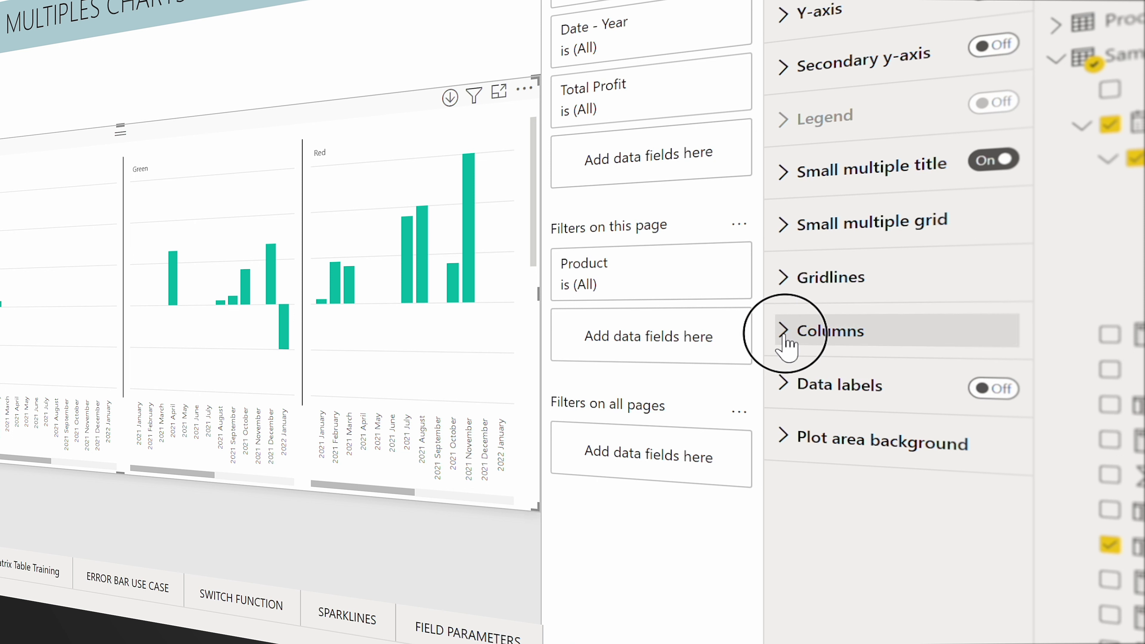
{"action": "scroll", "coordinate": [848, 495], "scroll_direction": "down", "scroll_amount": 3}
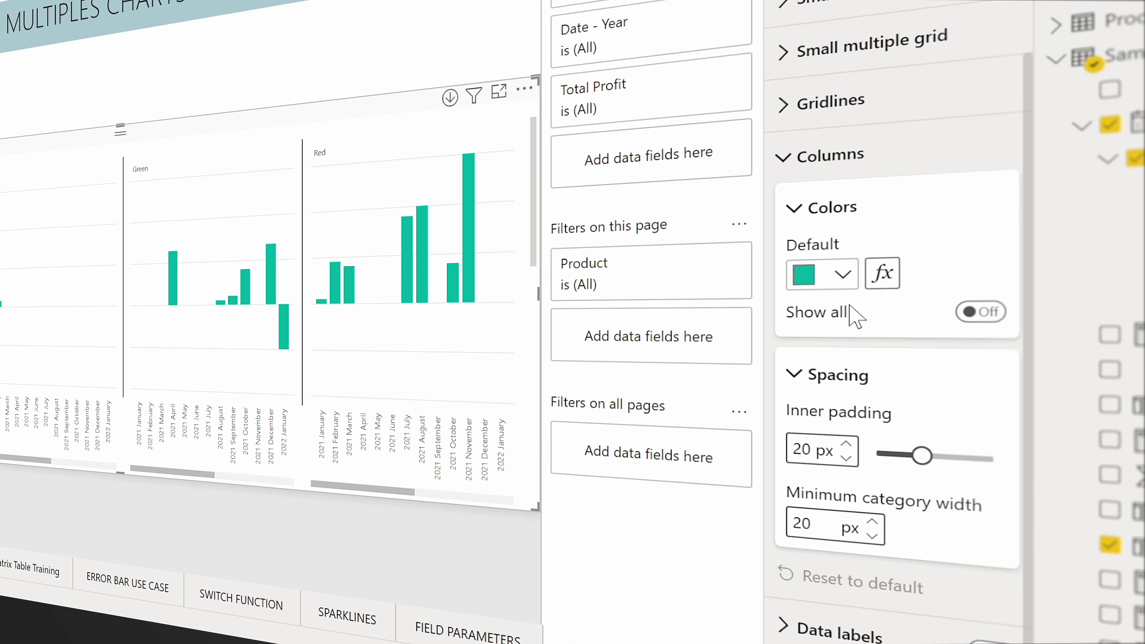
{"action": "left_click", "coordinate": [841, 274]}
{"action": "left_click", "coordinate": [946, 156]}
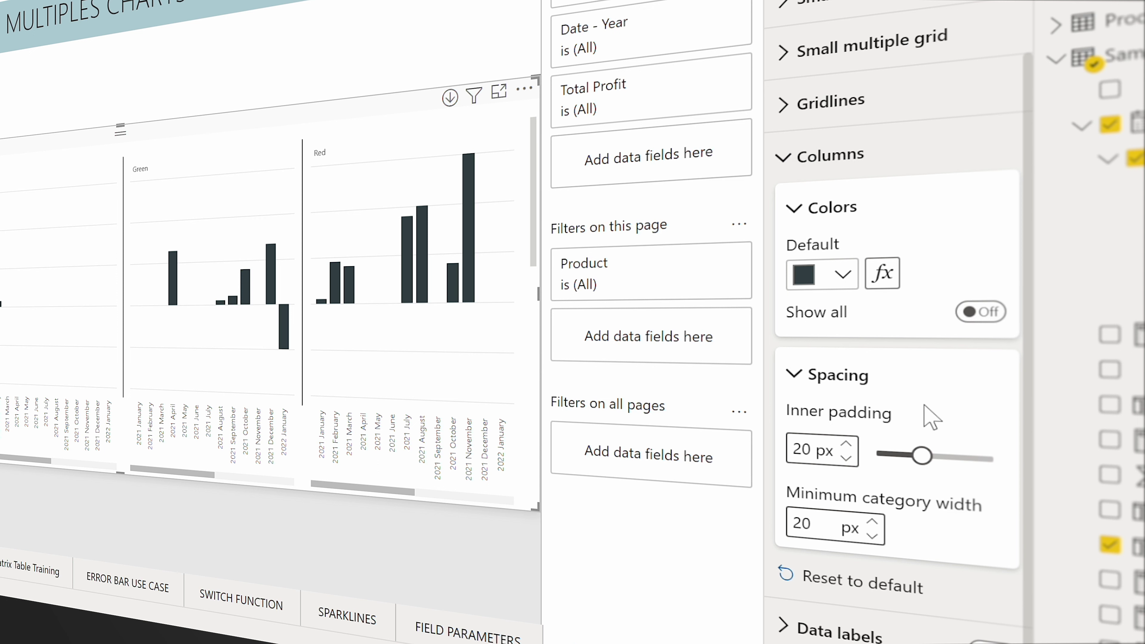
{"action": "left_click_drag", "start_coordinate": [922, 456], "coordinate": [991, 459]}
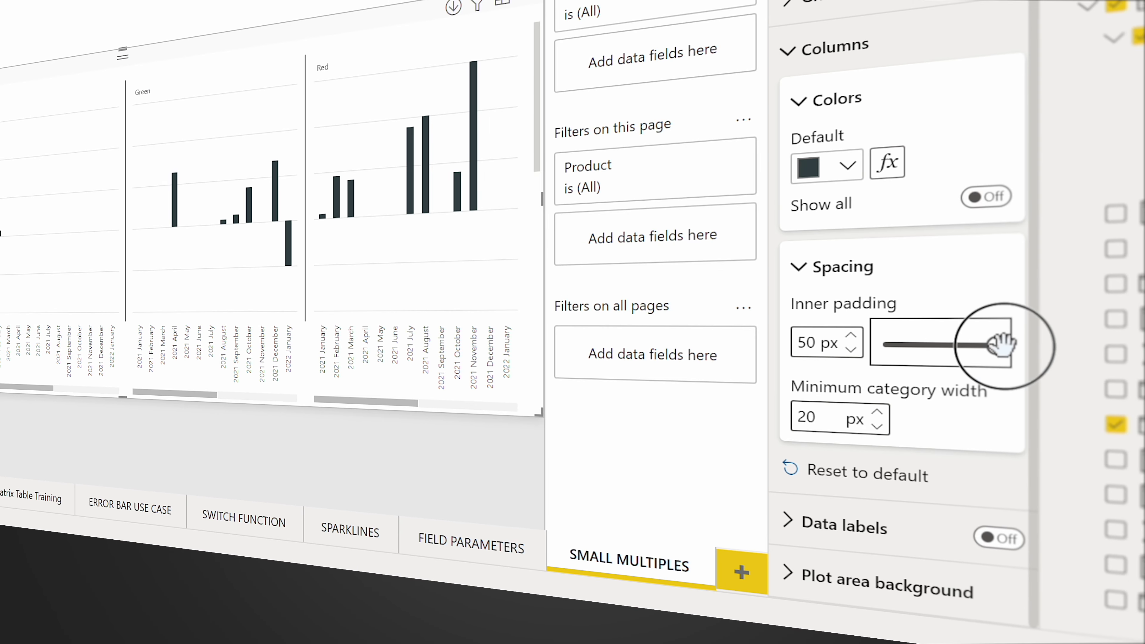
{"action": "left_click_drag", "start_coordinate": [1134, 279], "coordinate": [1012, 279]}
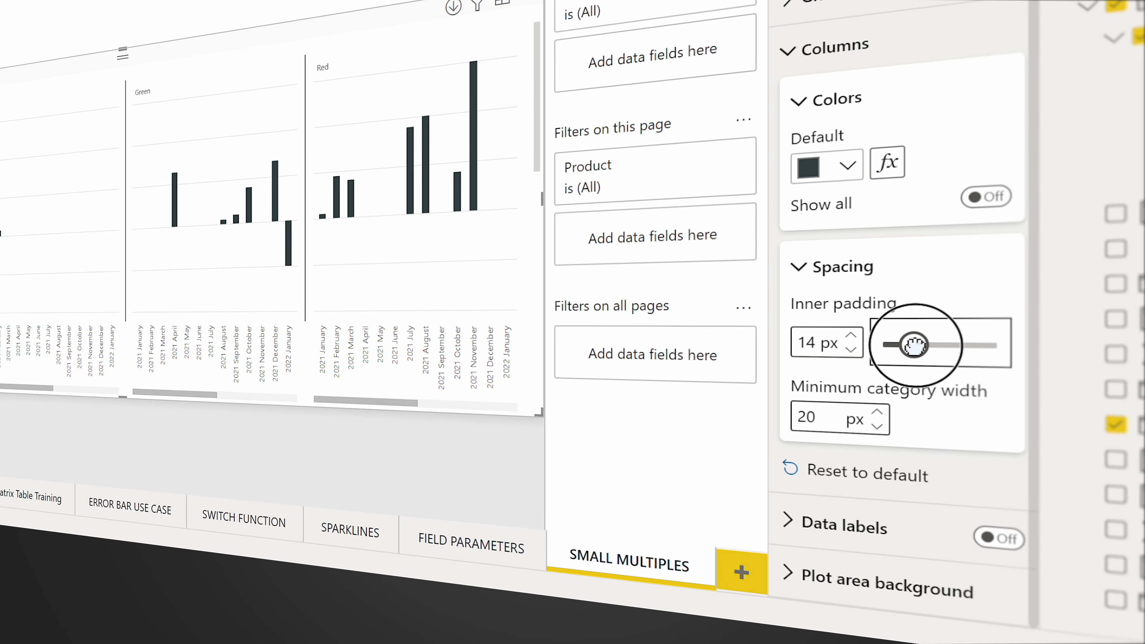
Turn on data labels for the bars and drill the axis up to yearly totals.
{"action": "left_click", "coordinate": [1006, 539]}
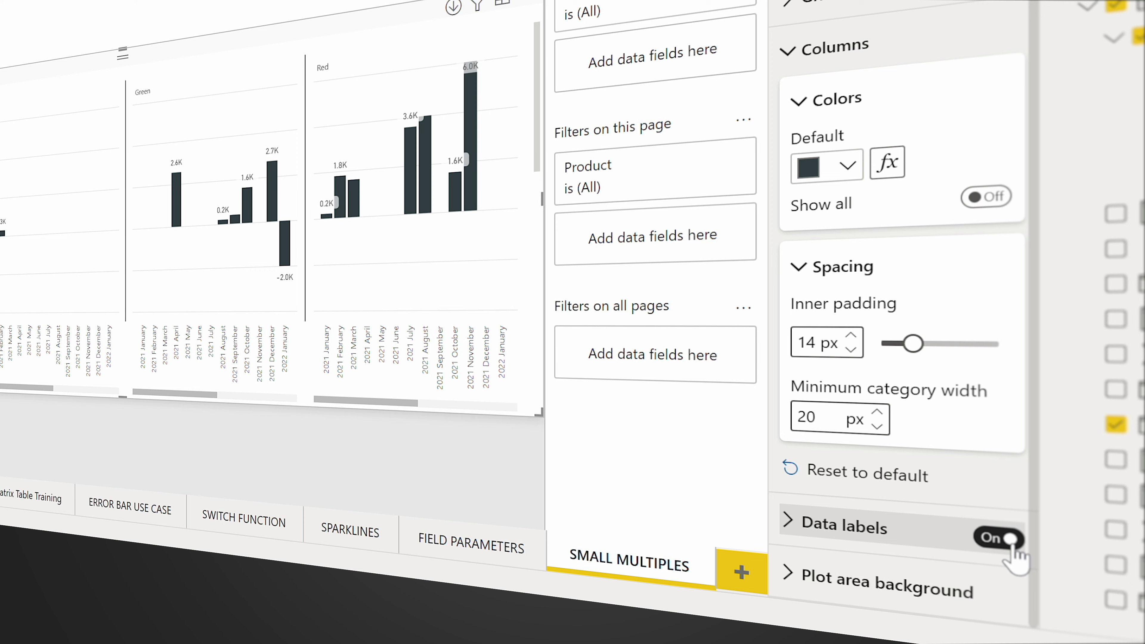
{"action": "left_click_drag", "start_coordinate": [171, 393], "coordinate": [291, 399]}
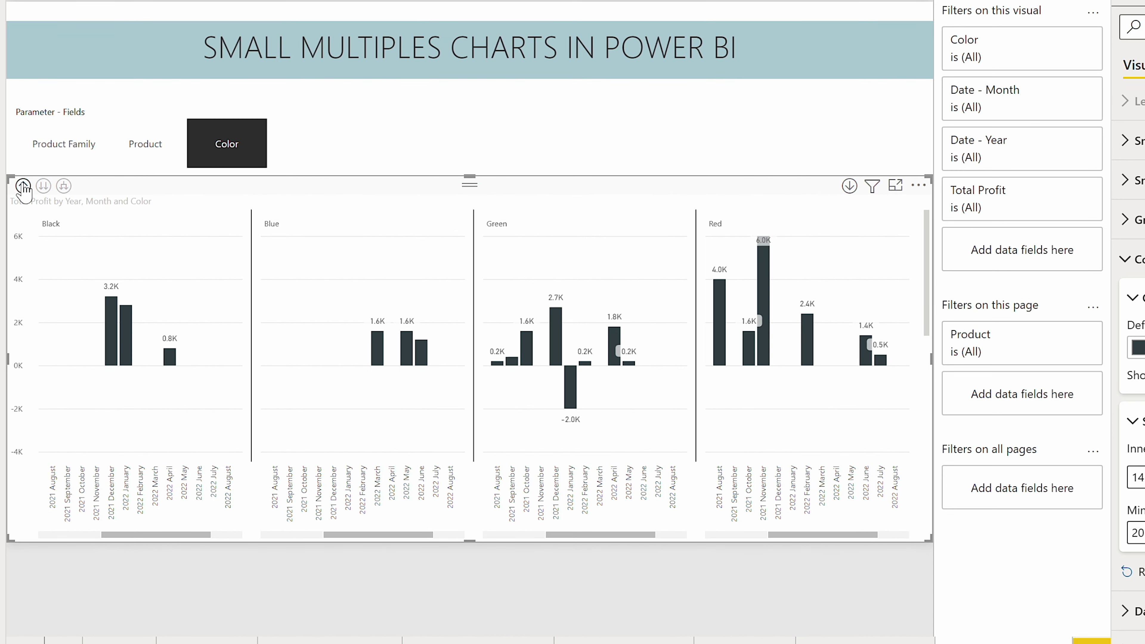
{"action": "left_click", "coordinate": [22, 185]}
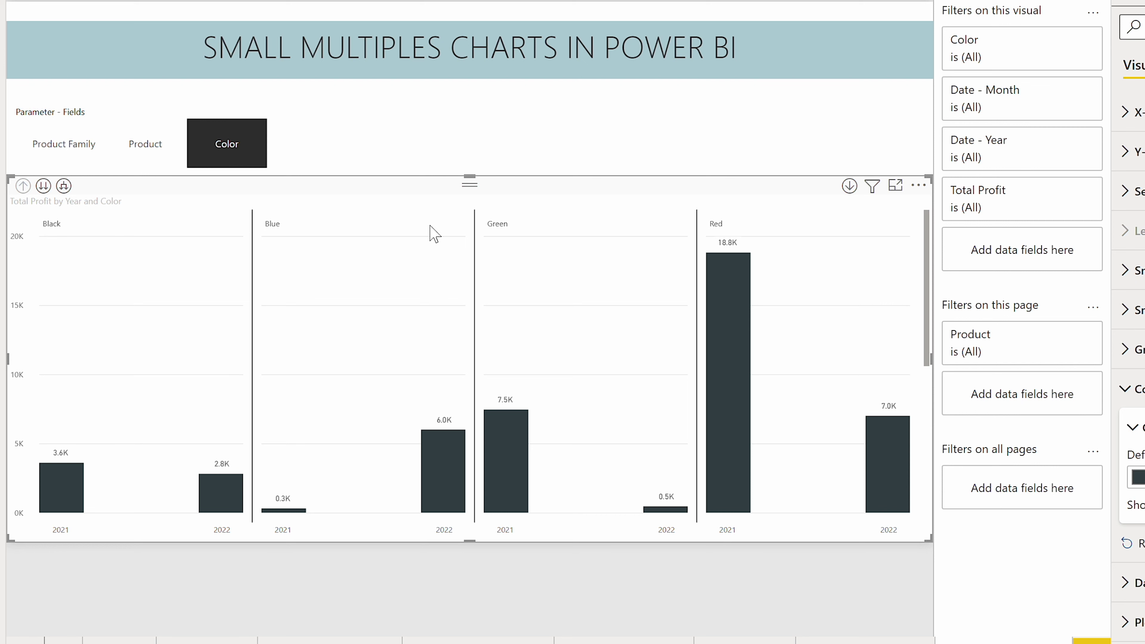
Split the small multiples by Product Family into FAM1–FAM4 panels, then reselect the chart.
{"action": "left_click", "coordinate": [514, 133]}
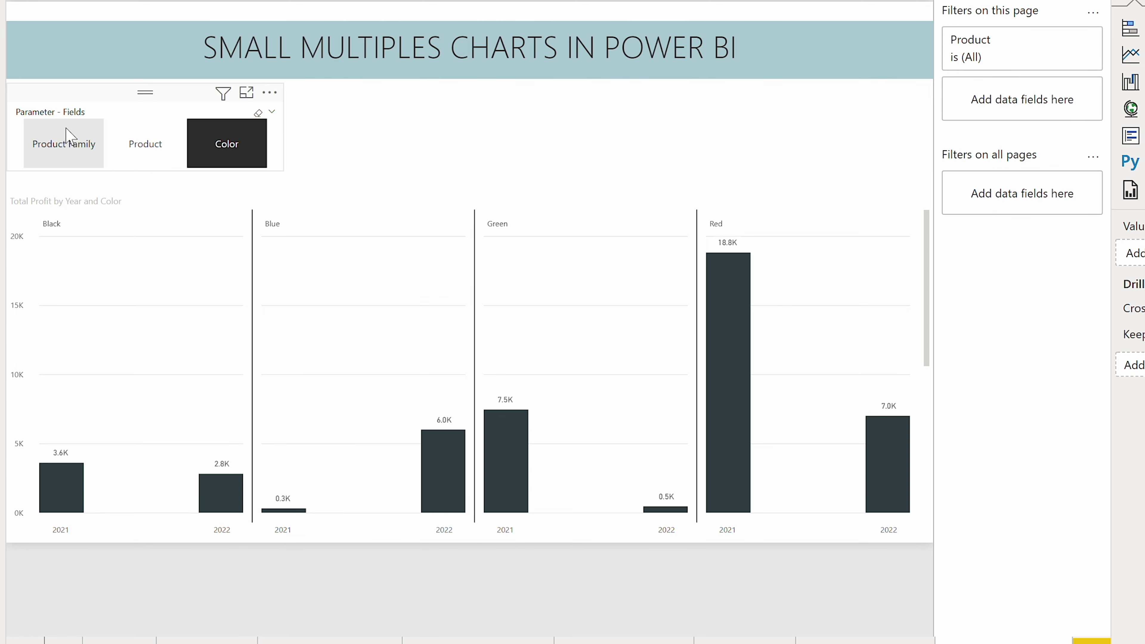
{"action": "left_click", "coordinate": [70, 143]}
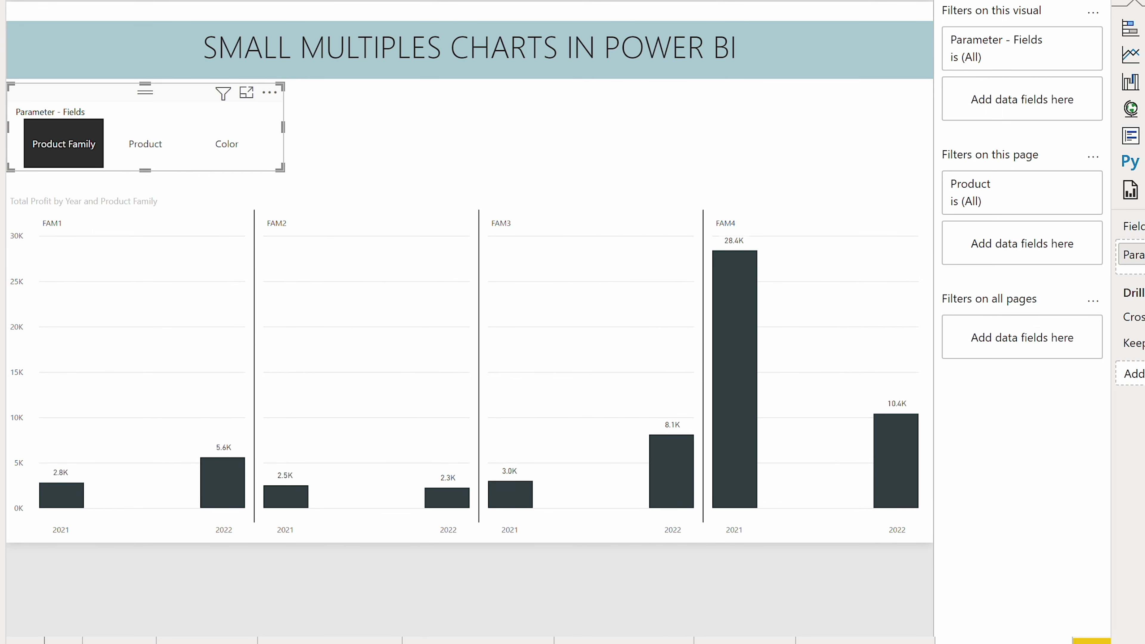
{"action": "left_click", "coordinate": [689, 204]}
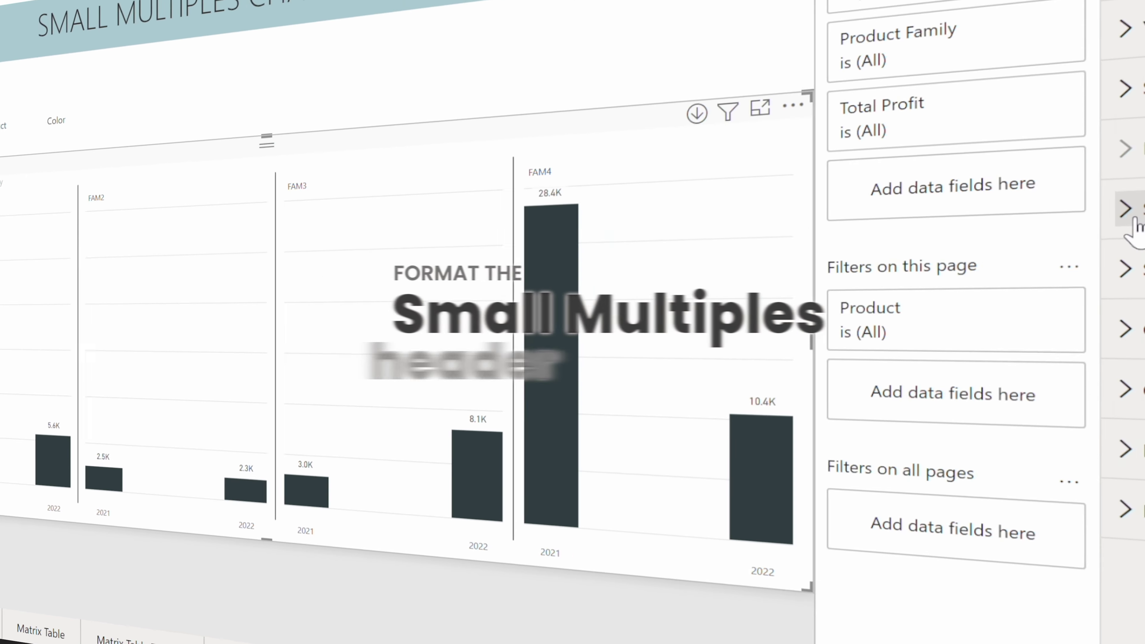
Raise the small multiple title font size to 21.
{"action": "left_click", "coordinate": [1130, 270]}
{"action": "scroll", "coordinate": [931, 415], "scroll_direction": "down", "scroll_amount": 3}
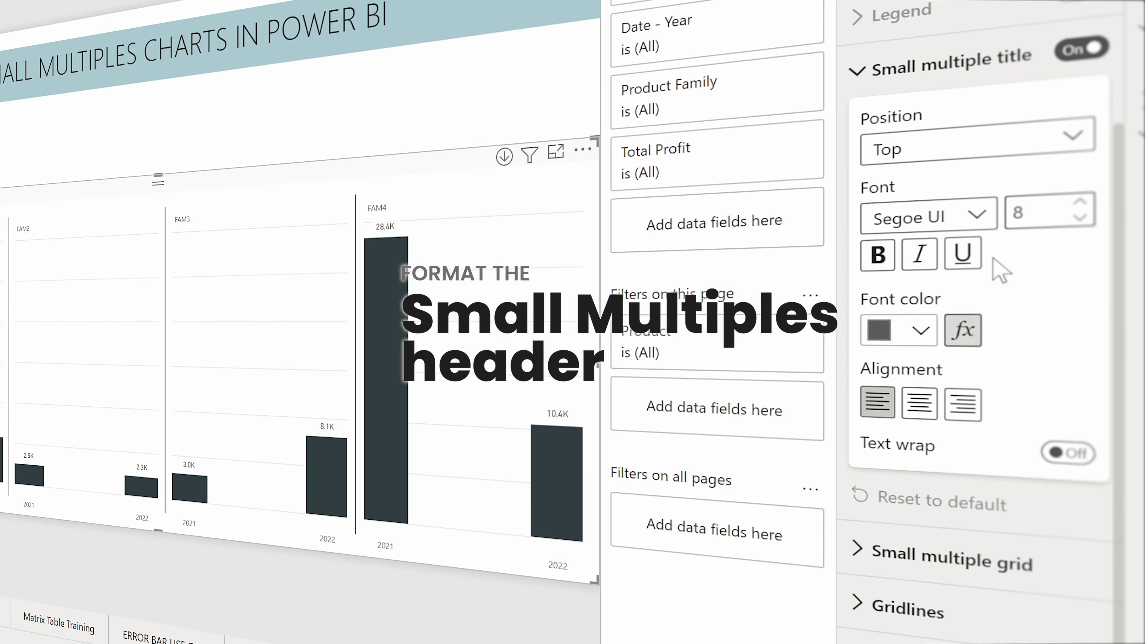
{"action": "left_click", "coordinate": [1081, 204]}
{"action": "left_click", "coordinate": [1081, 204]}
{"action": "left_click", "coordinate": [1081, 204]}
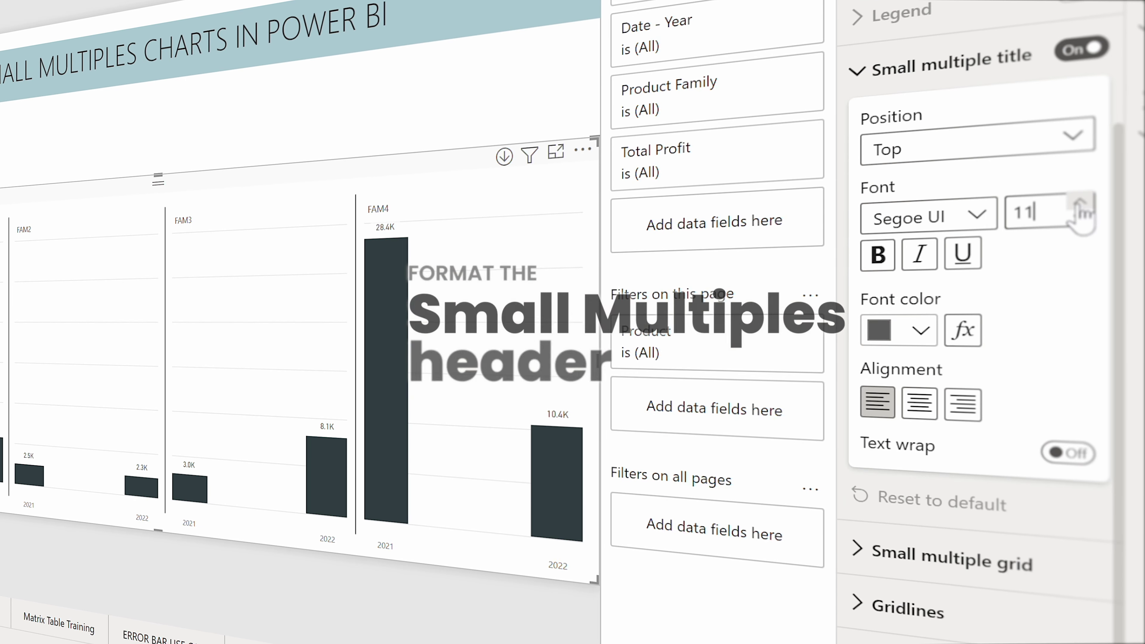
{"action": "left_click", "coordinate": [1081, 204]}
{"action": "left_click", "coordinate": [1081, 204]}
{"action": "left_click", "coordinate": [1081, 204]}
{"action": "left_click", "coordinate": [1081, 204]}
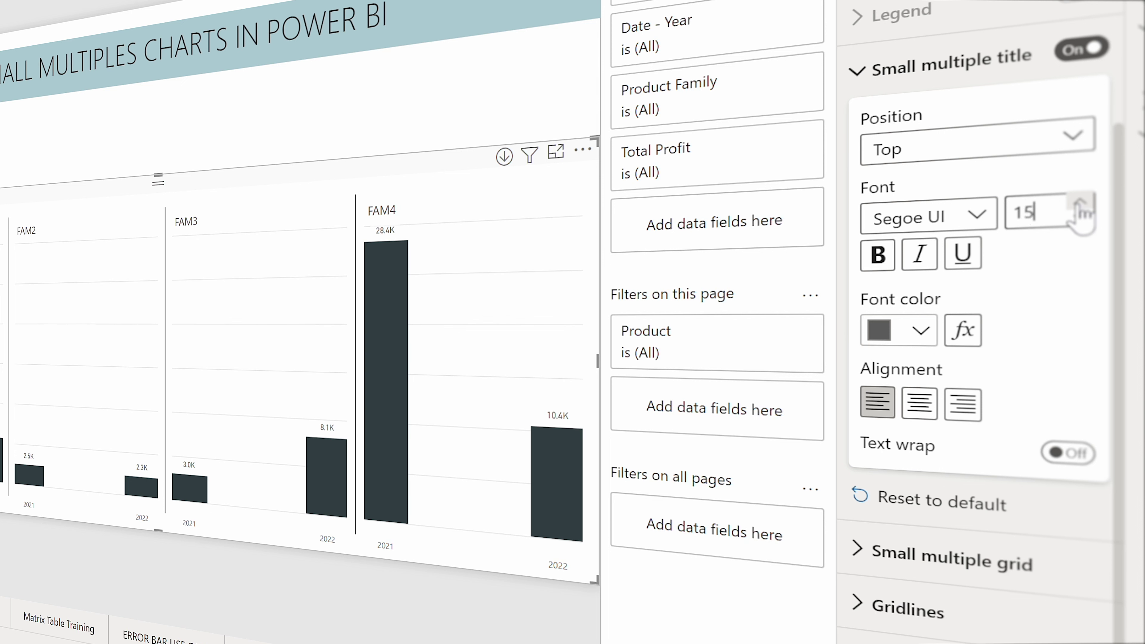
{"action": "left_click", "coordinate": [1081, 204]}
{"action": "left_click", "coordinate": [1081, 204]}
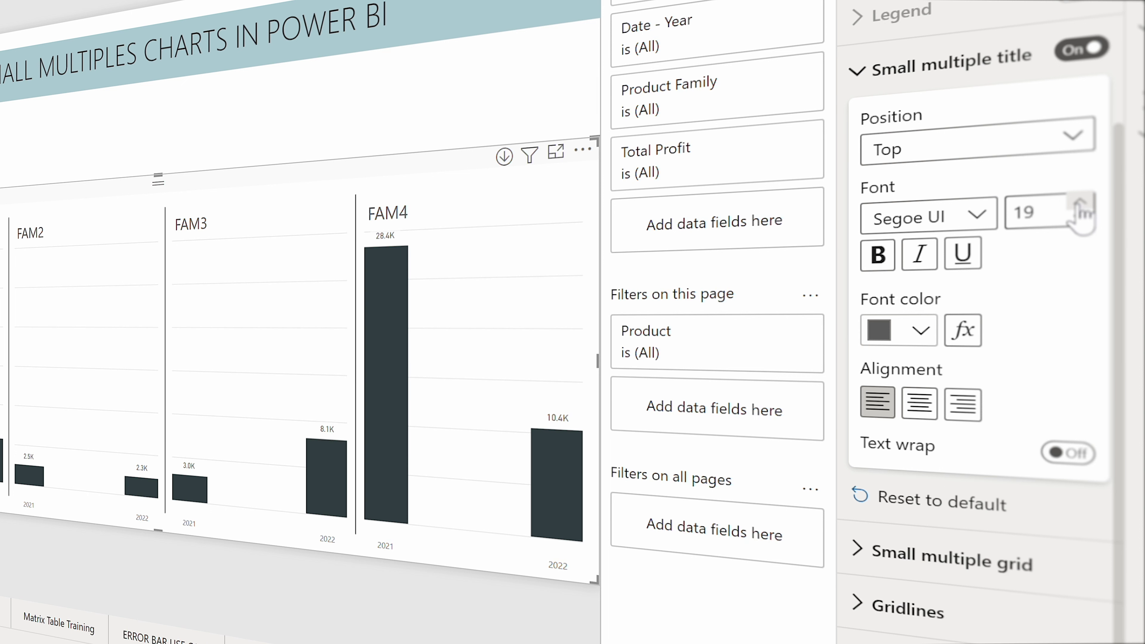
{"action": "left_click", "coordinate": [1081, 204]}
{"action": "left_click", "coordinate": [1081, 204]}
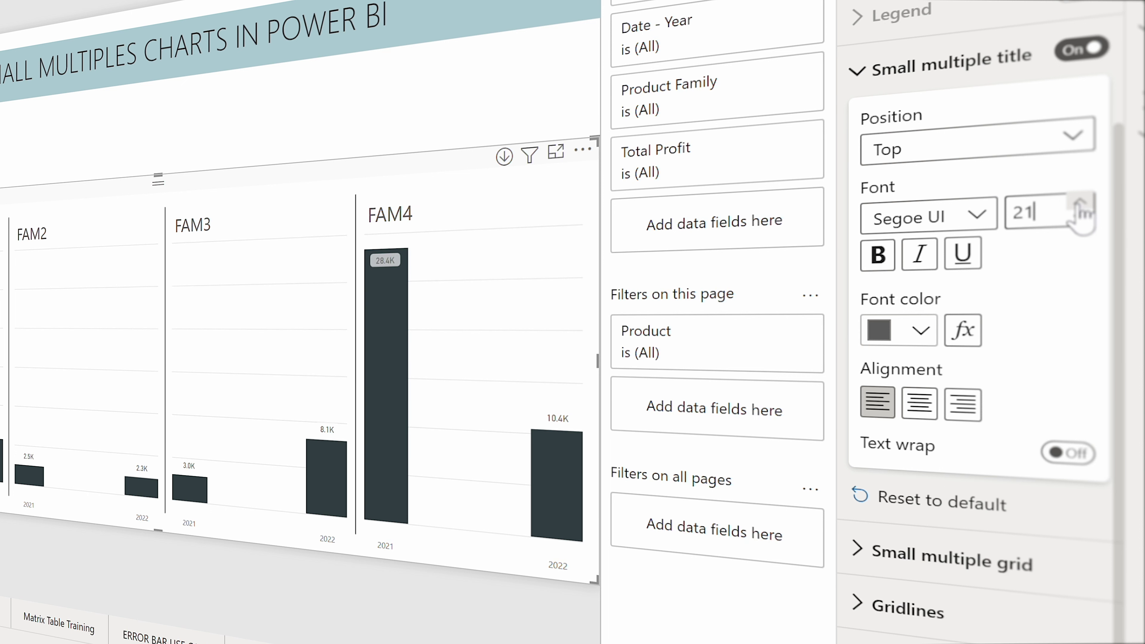
Make the panel headers bold, dark blue-grey and centre-aligned.
{"action": "left_click", "coordinate": [885, 258]}
{"action": "left_click", "coordinate": [922, 332]}
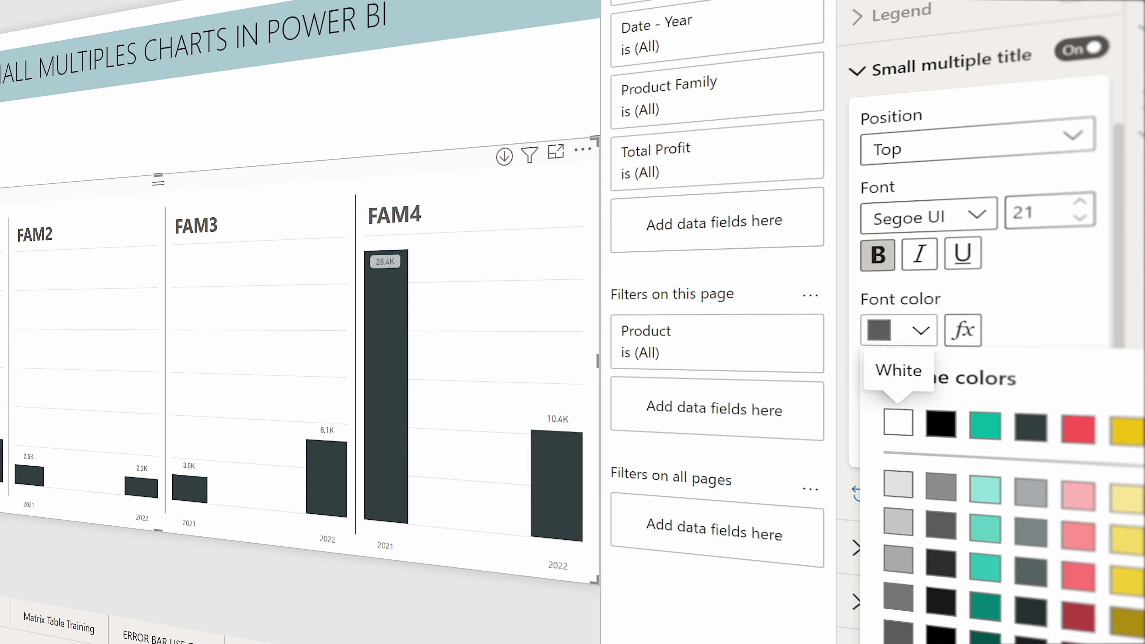
{"action": "left_click", "coordinate": [1032, 427]}
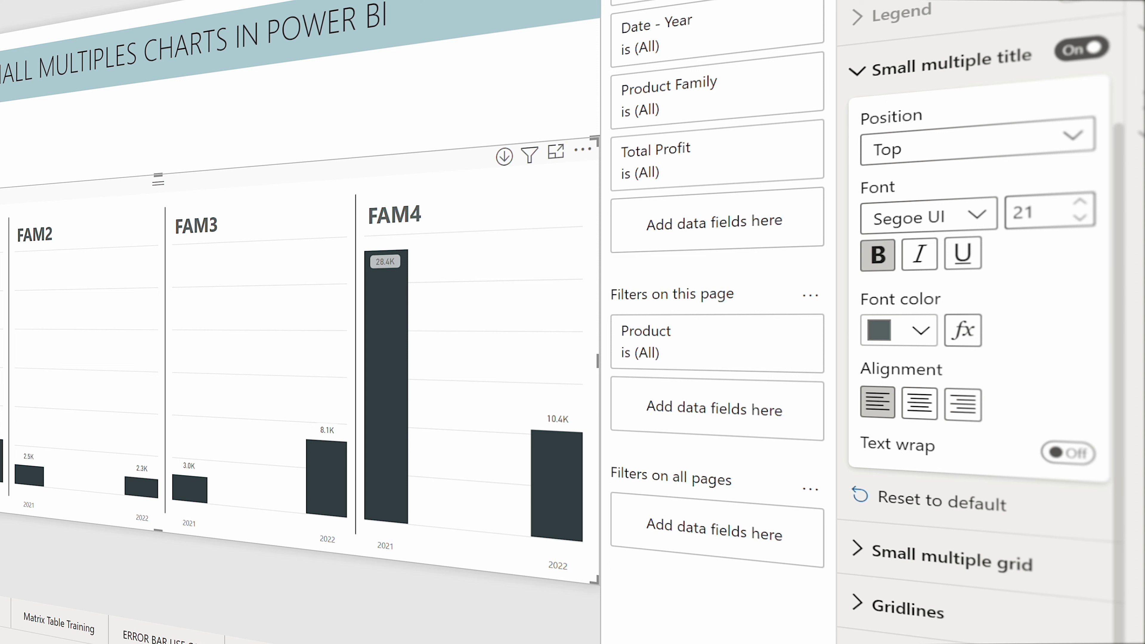
{"action": "left_click", "coordinate": [919, 403]}
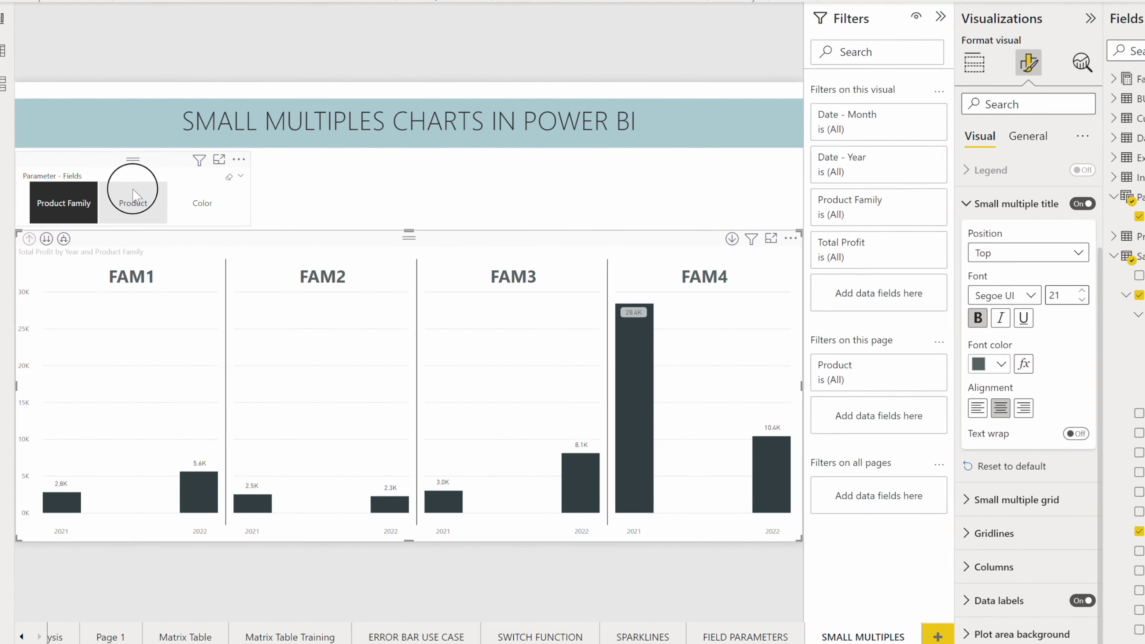
Switch the Parameter - Fields slicer to Color for Black, Blue, Green and Red panels.
{"action": "left_click", "coordinate": [133, 195]}
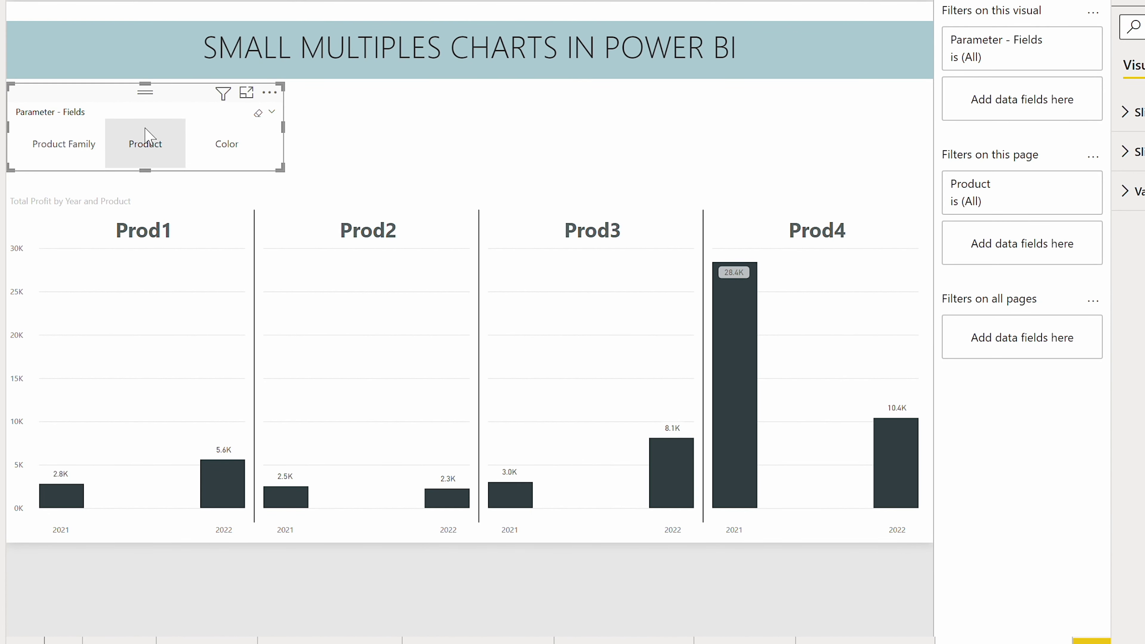
{"action": "left_click", "coordinate": [211, 145]}
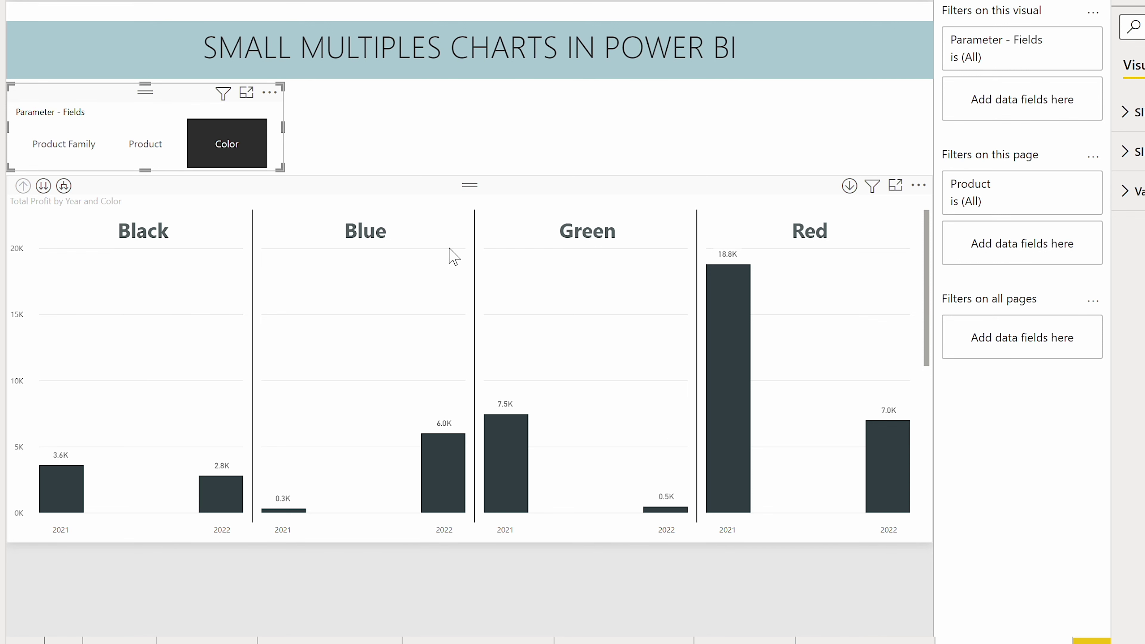
{"action": "left_click", "coordinate": [637, 120]}
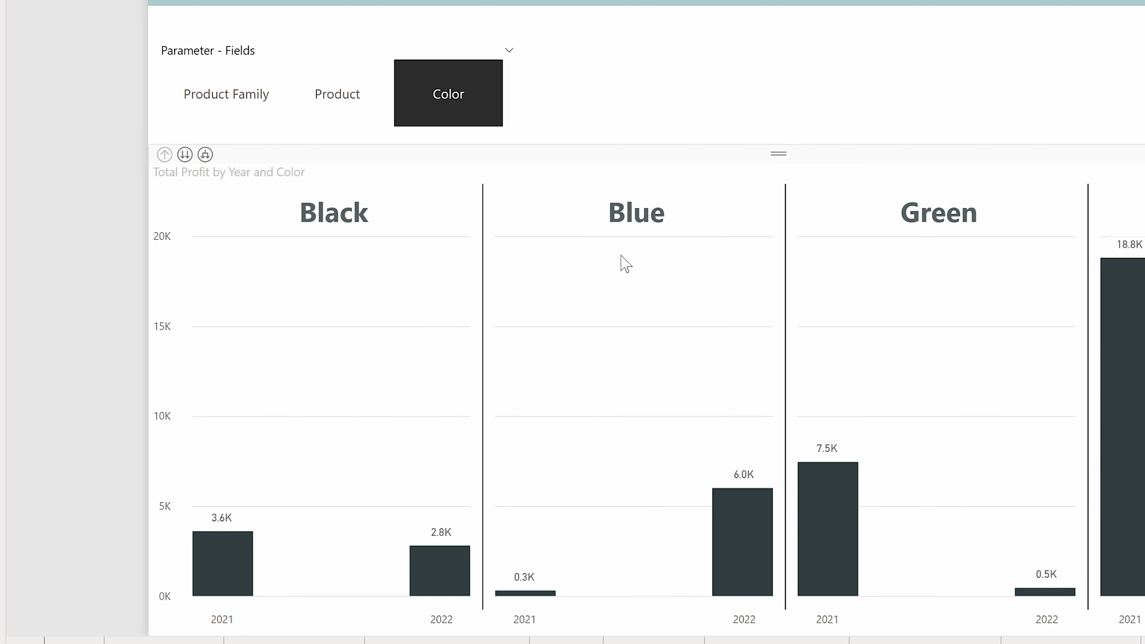
{"action": "left_click", "coordinate": [935, 168]}
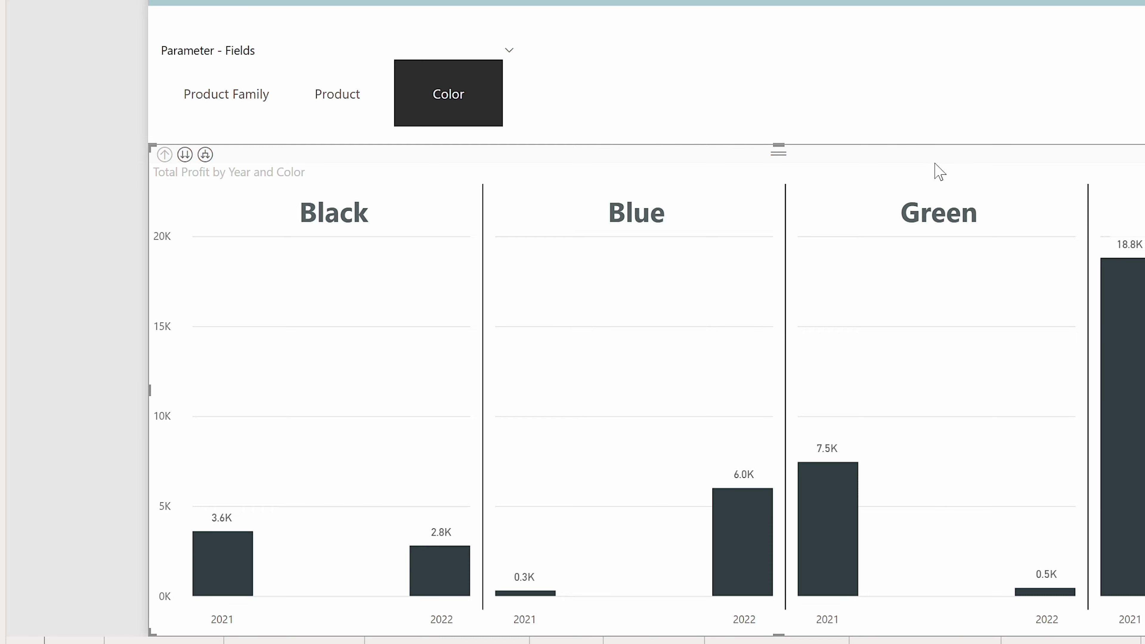